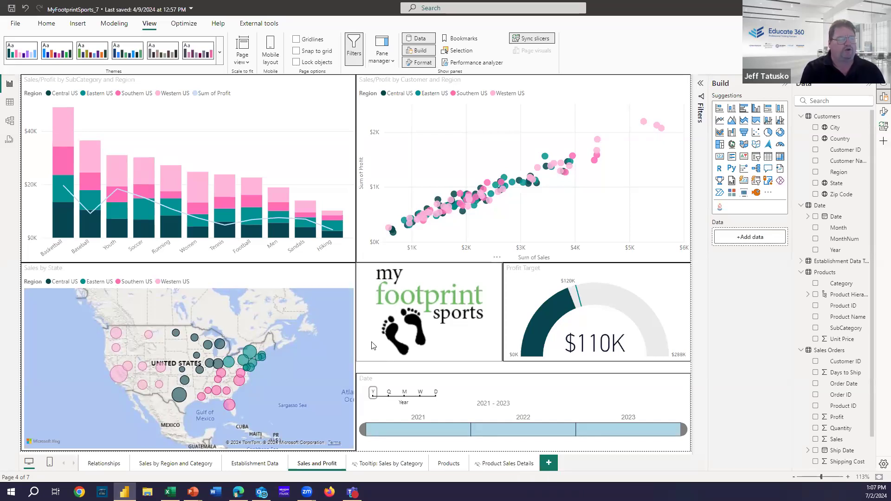
Step: Show the Home ribbon's Data, Queries and Share commands on the Sales and Profit page
click(47, 24)
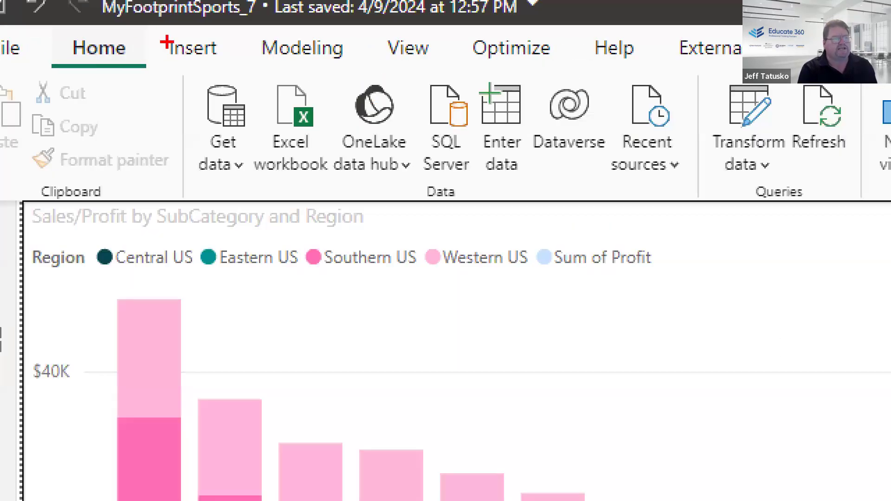
mouse_move(173, 48)
mouse_down()
mouse_move(402, 175)
mouse_move(699, 212)
mouse_up()
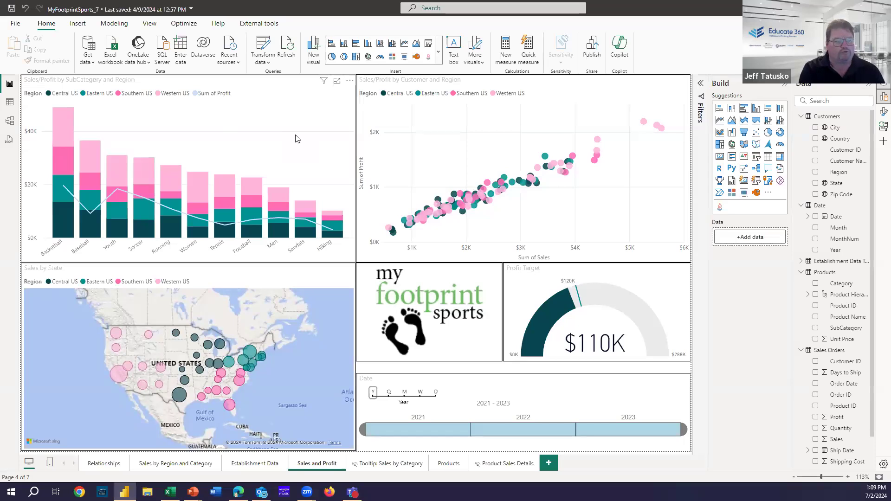
Step: Cross-filter the report by a western, then an eastern state on the map, then clear the filter
mouse_move(251, 191)
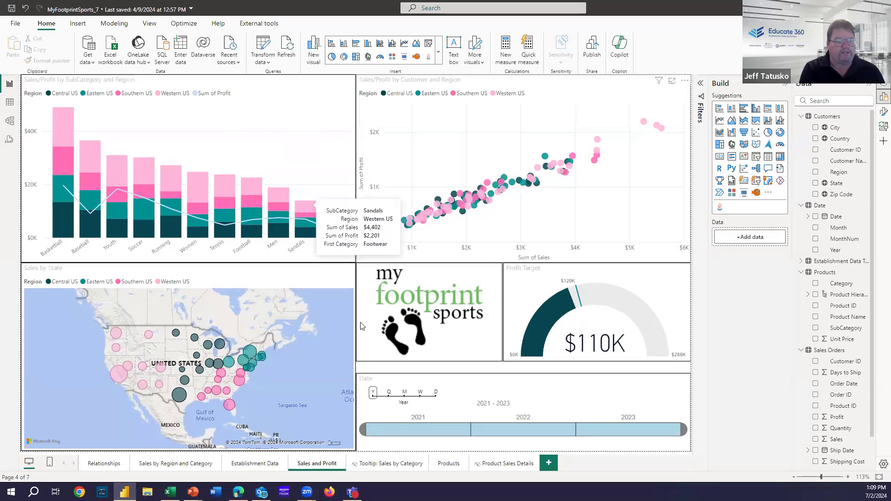
mouse_move(246, 359)
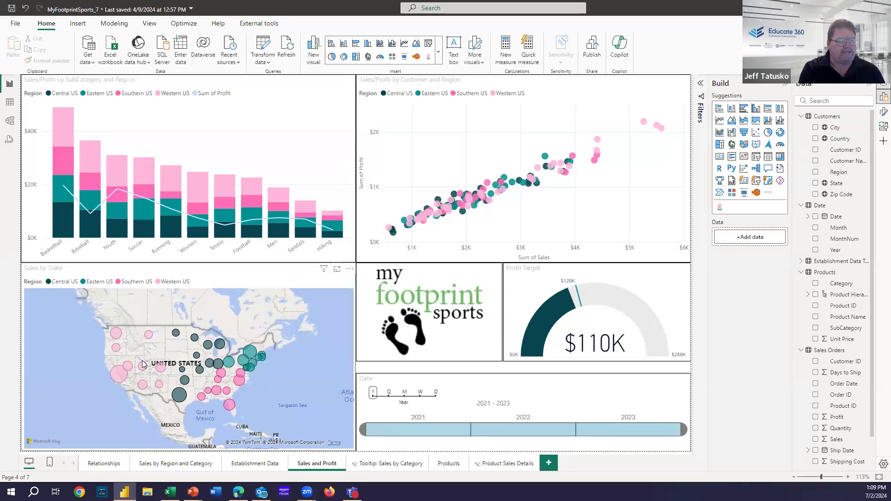
click(121, 378)
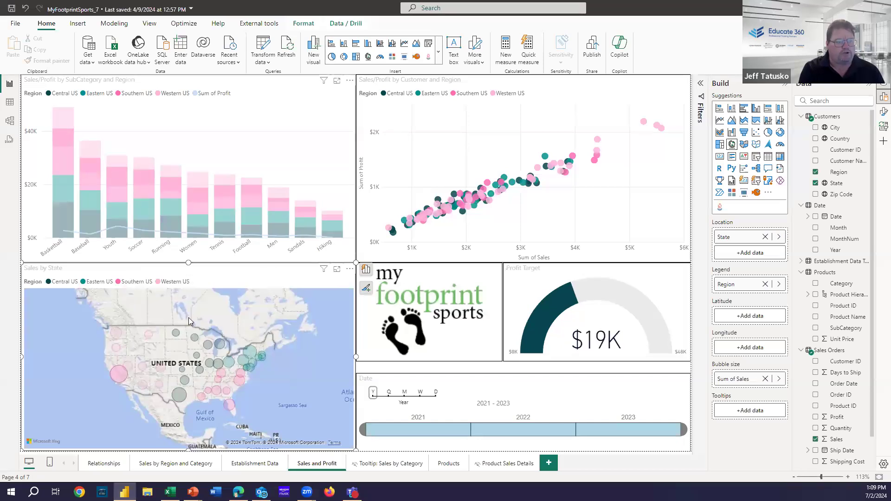
click(242, 364)
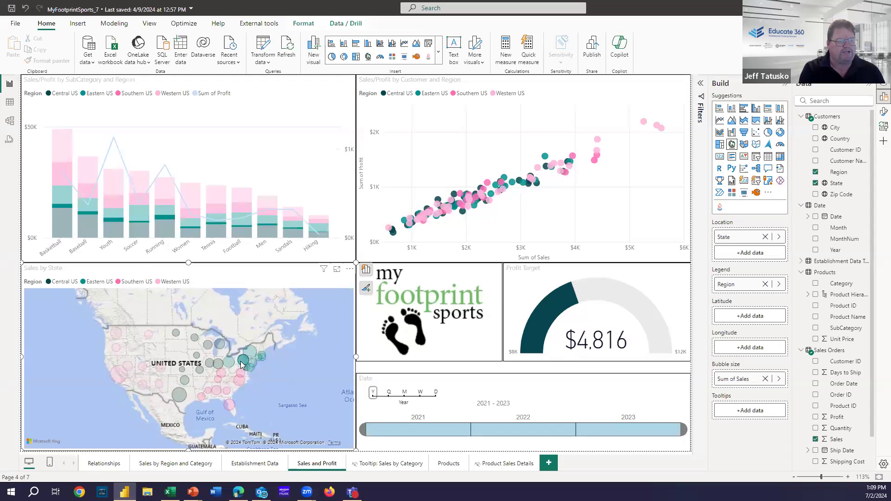
click(241, 364)
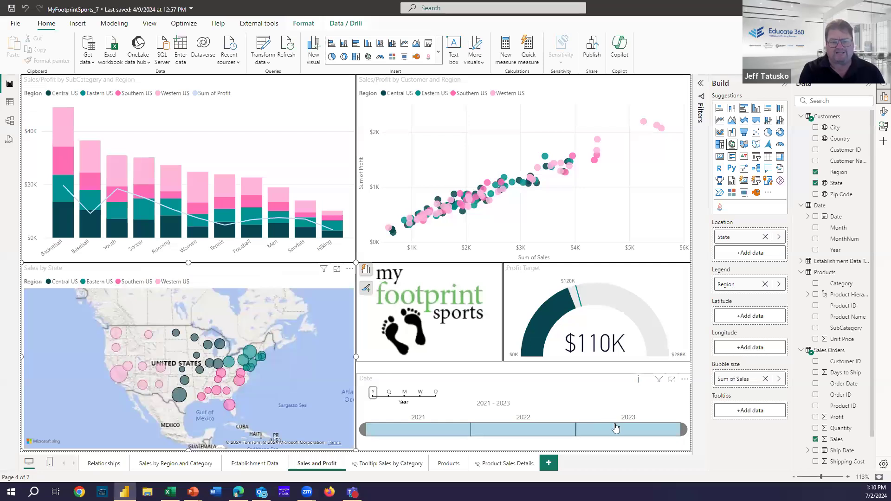
Step: Limit the timeline to 2022, then 2021, then widen the Date range back to 2021–2023
click(508, 439)
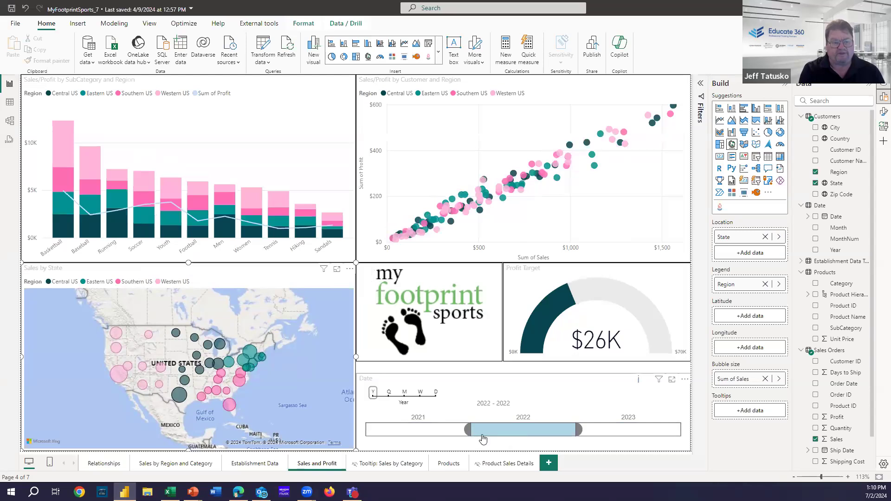
click(464, 433)
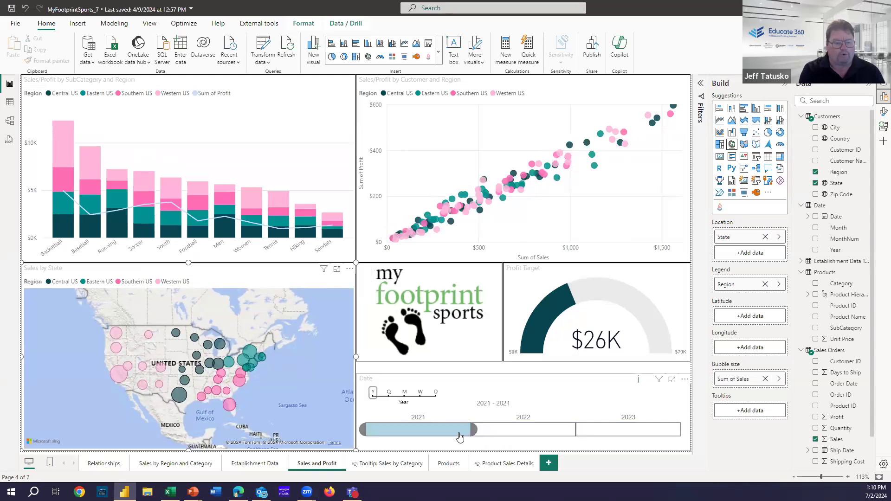
drag(479, 435, 616, 410)
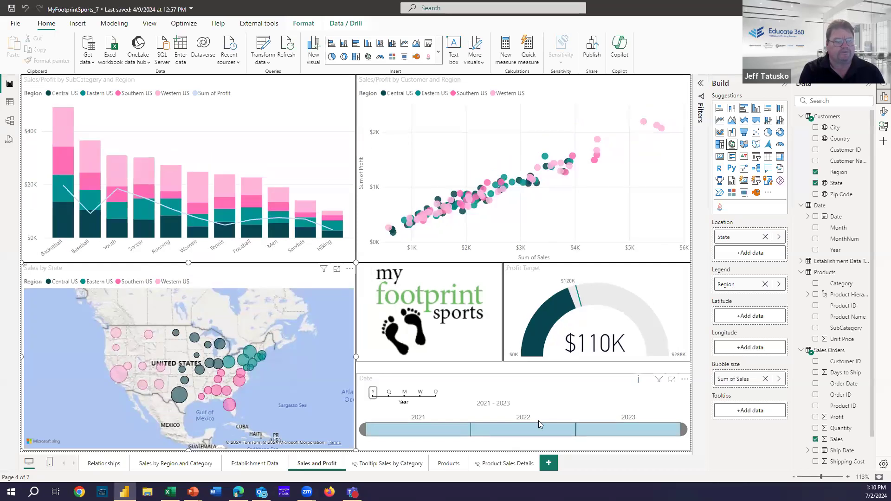
Step: Open the Sales by Region and Category page, then start publishing and save the changes
click(194, 466)
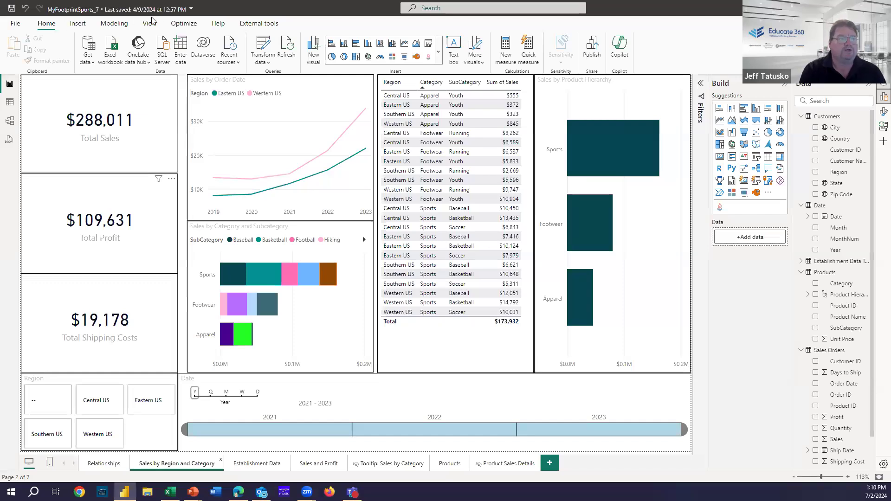
click(592, 52)
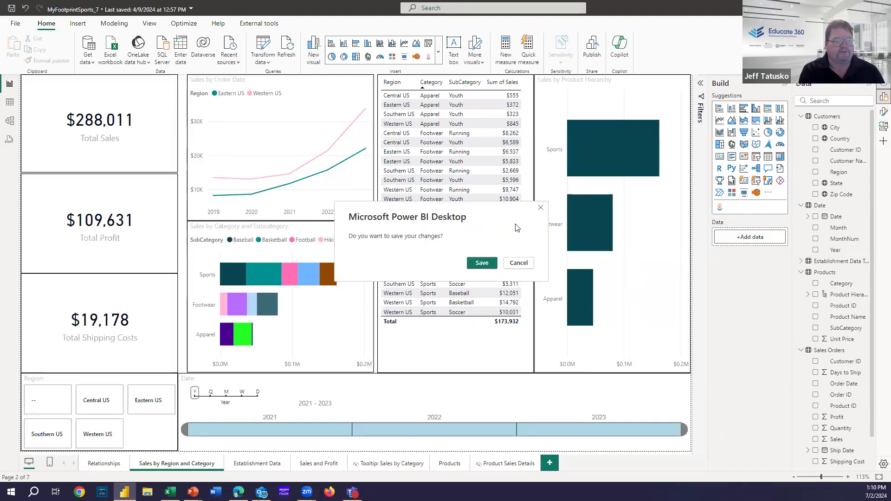
click(483, 263)
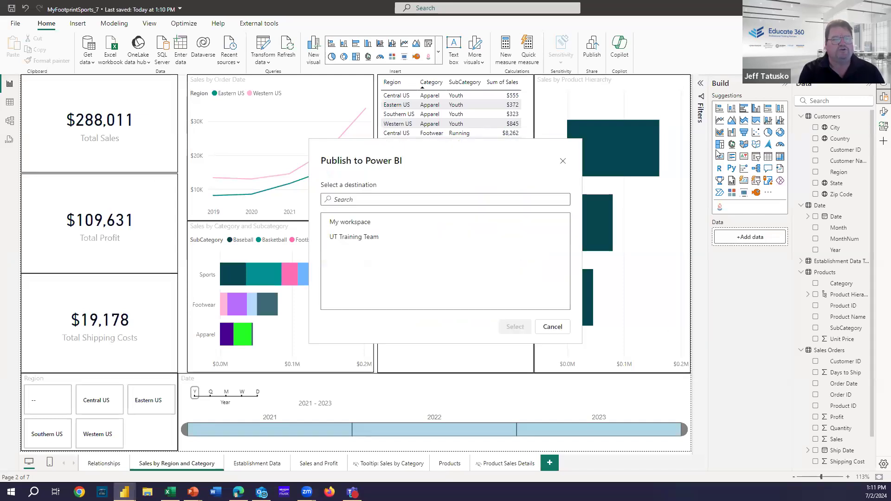
Step: Select My workspace as the destination and publish MyFootprintSports_7 there
click(363, 227)
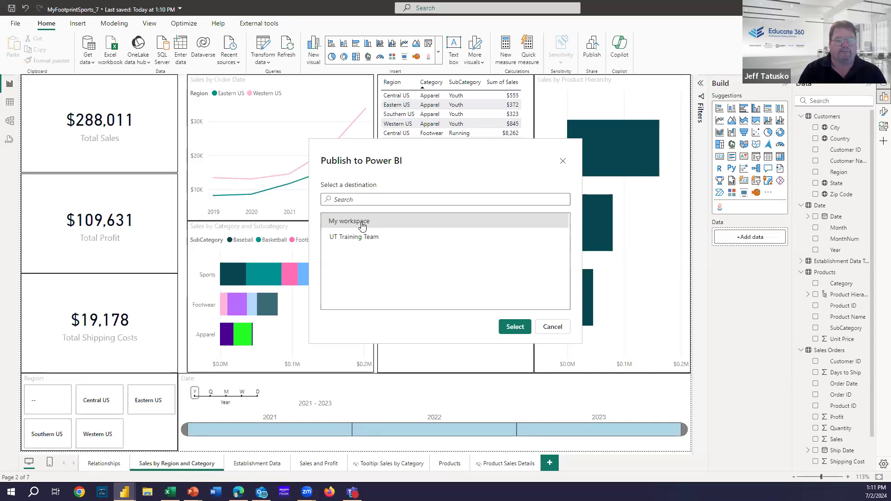
click(516, 327)
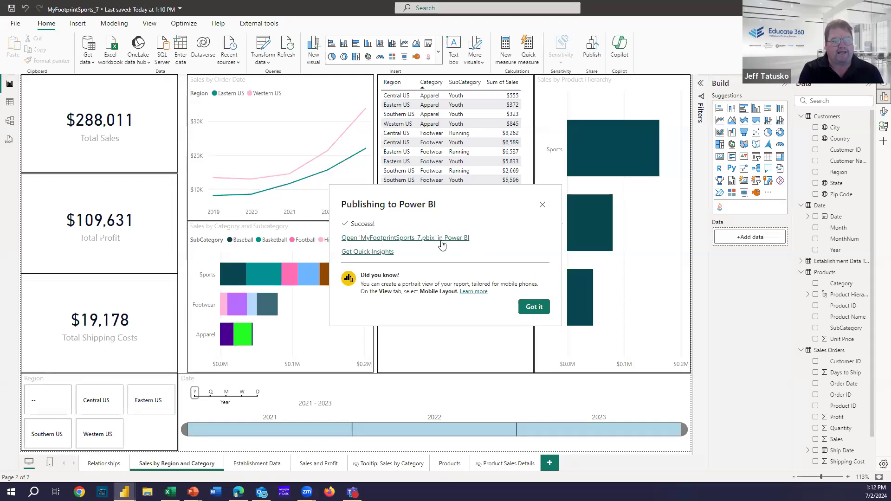
Step: Open MyFootprintSports_7.pbix in the Power BI service from the Publishing success dialog
click(441, 242)
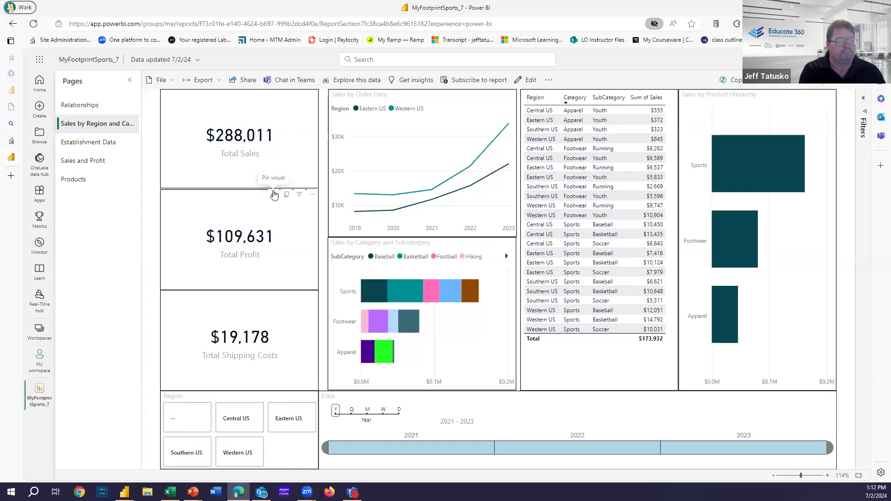
Step: Pin the Total Sales card, creating a new dashboard called 'Sales Dashboard'
click(274, 194)
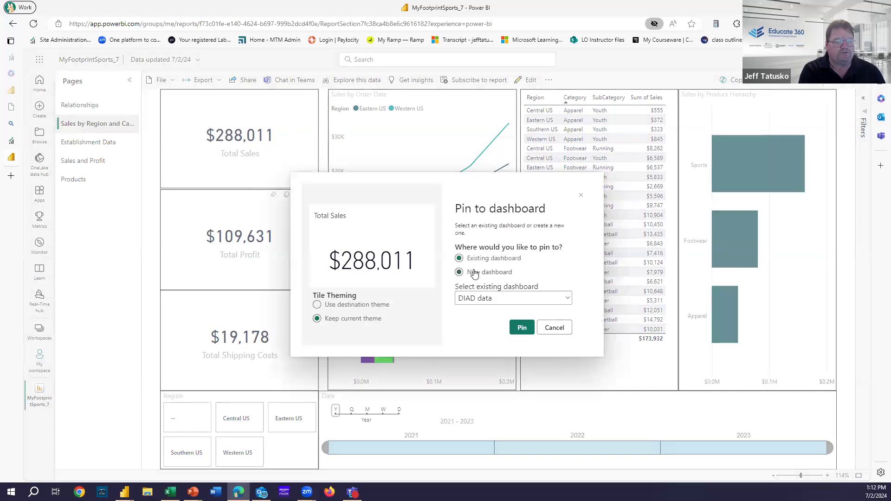
click(474, 273)
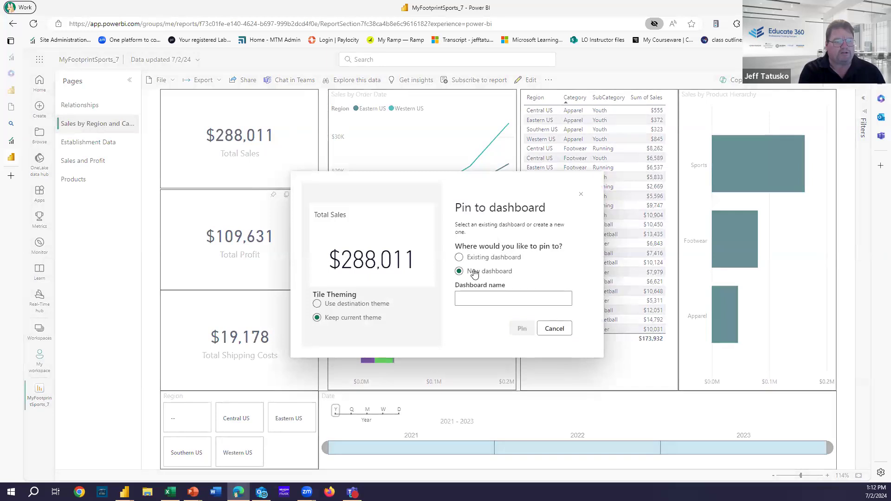
click(482, 295)
text(Dashboar)
key(BackSpace)
key(BackSpace)
key(BackSpace)
key(BackSpace)
key(BackSpace)
key(BackSpace)
text(Sales Dashboard)
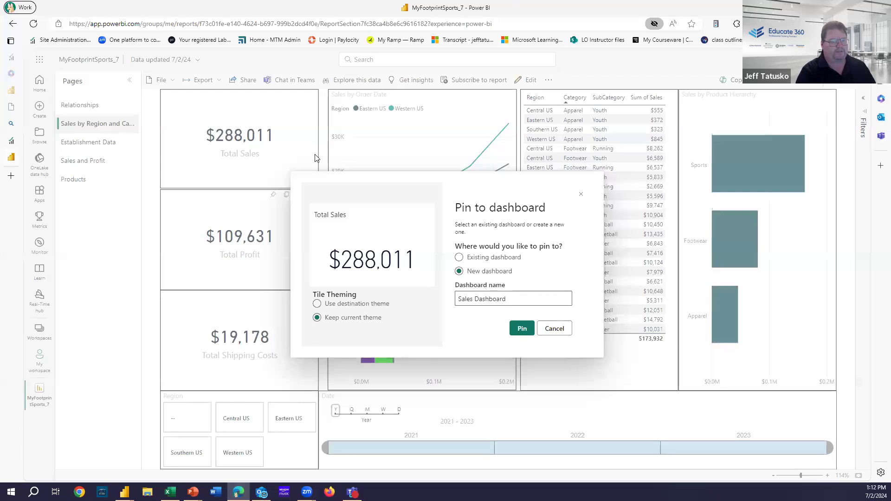
click(519, 333)
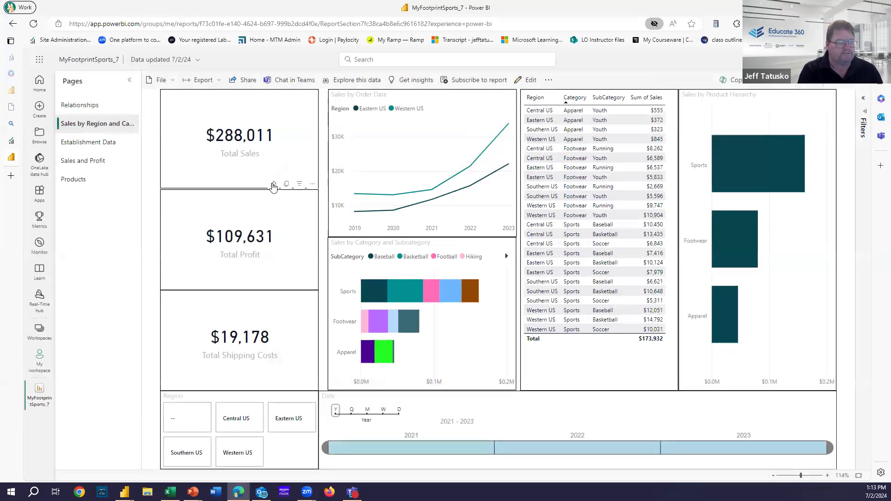
Step: Pin the Total Profit card to the existing Sales Dashboard
click(274, 185)
click(522, 296)
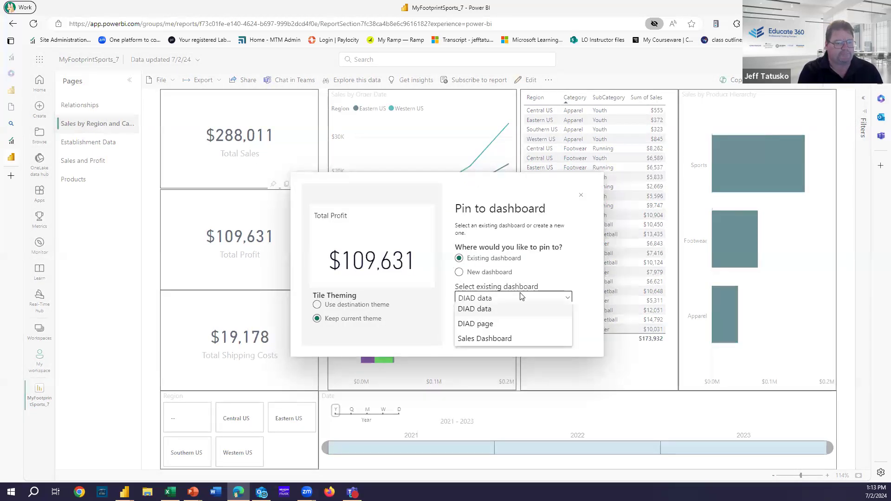
click(508, 338)
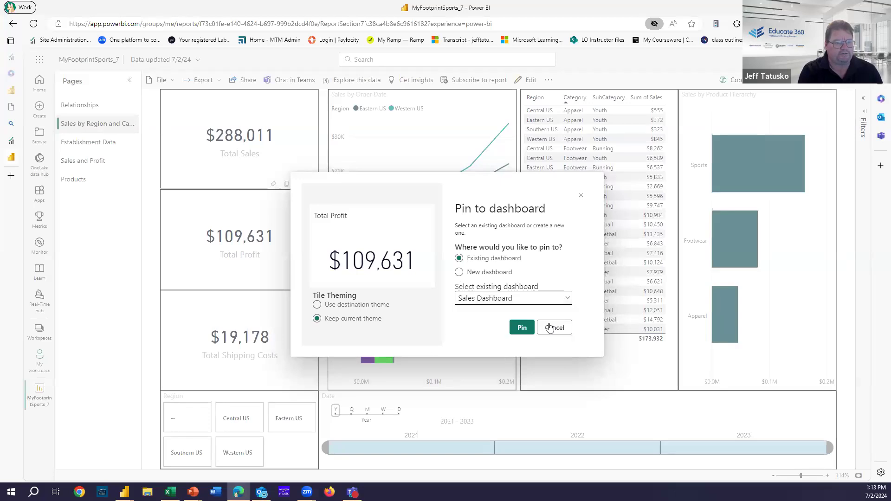
click(522, 327)
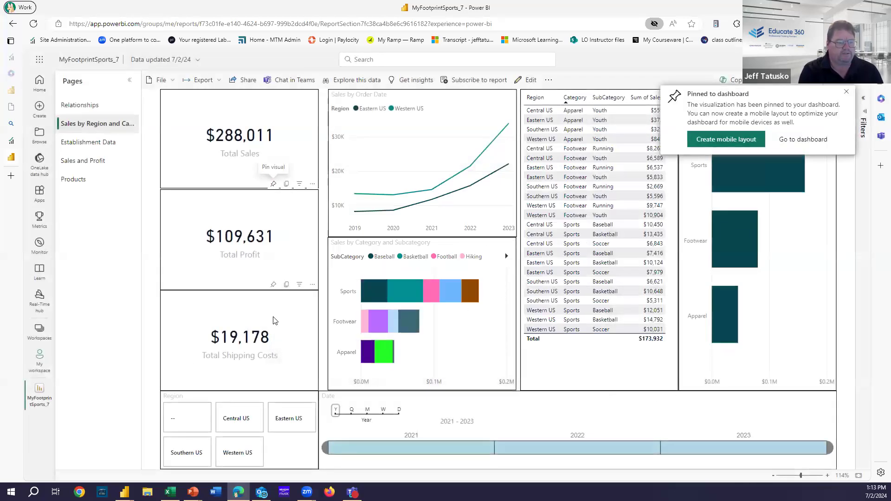
Step: Pin the Total Shipping Costs card to Sales Dashboard as well
click(274, 285)
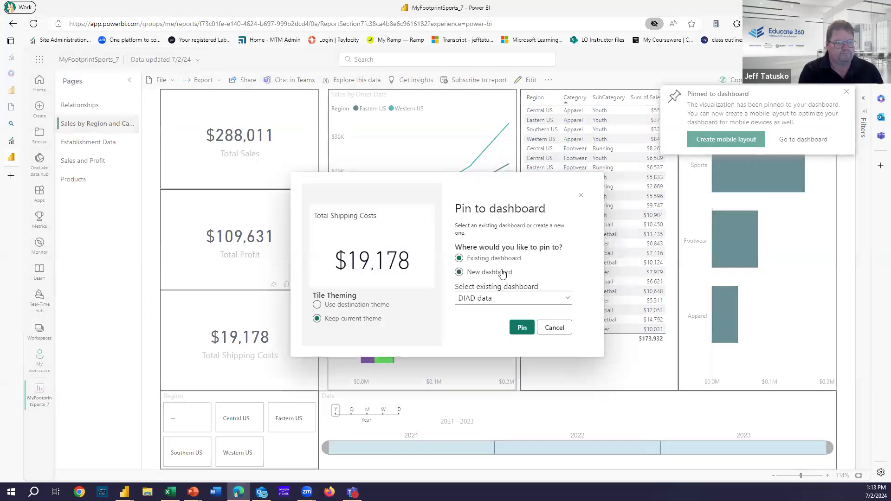
click(523, 299)
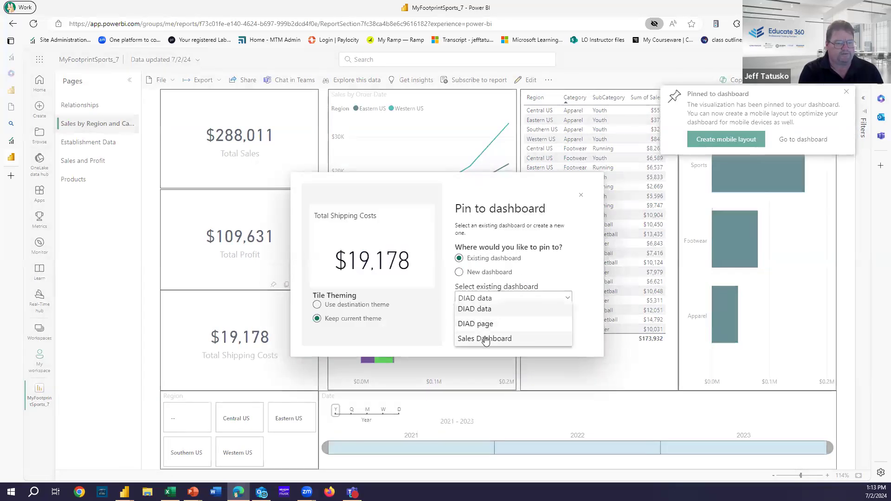
click(484, 339)
click(521, 328)
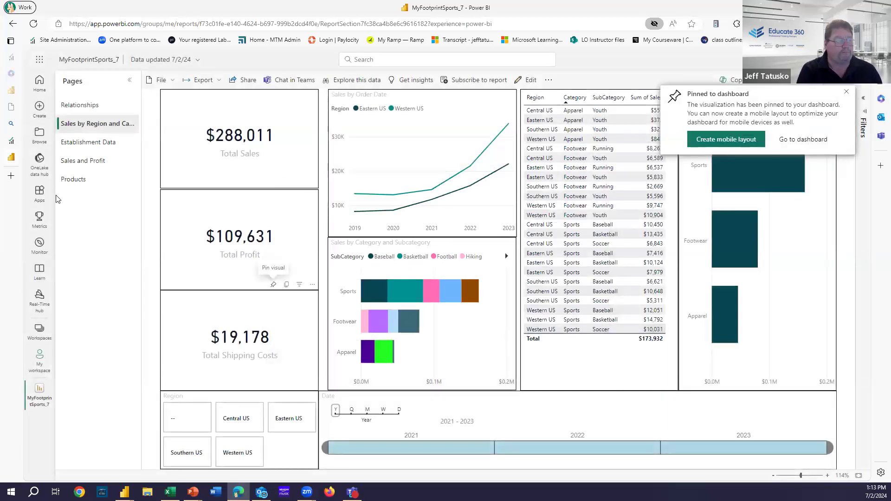
Step: On the Sales and Profit page, pin the Sales by State map to Sales Dashboard
click(69, 162)
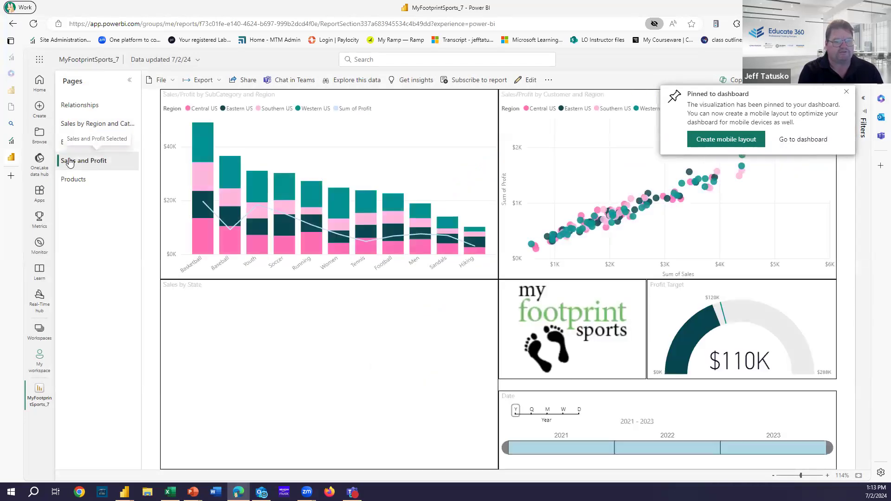
mouse_move(439, 304)
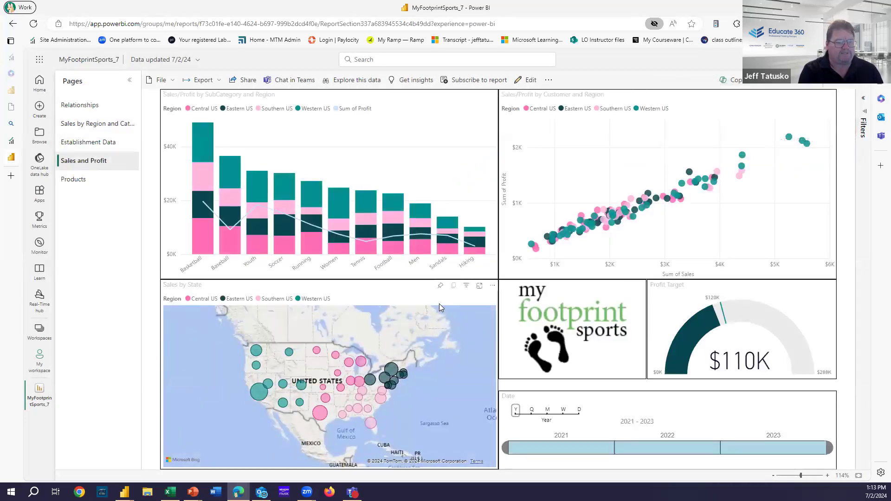
click(440, 288)
click(517, 298)
click(513, 339)
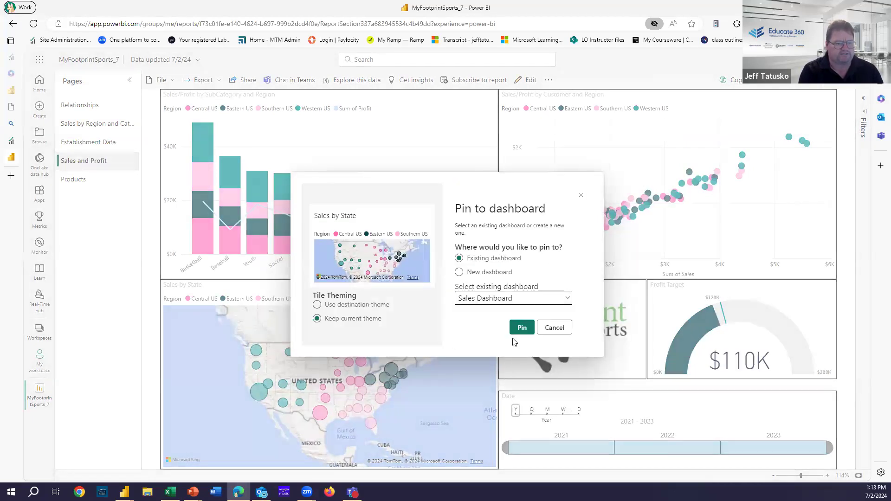
click(521, 326)
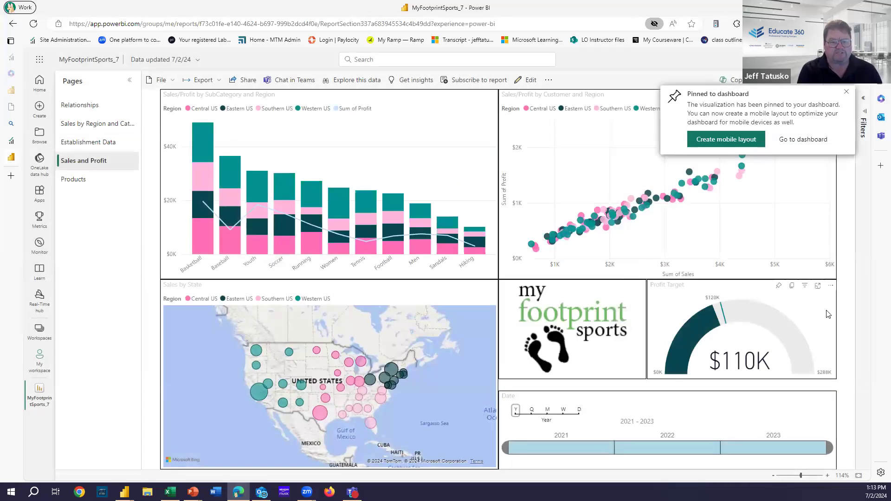
Step: Pin the Profit Target gauge to Sales Dashboard
click(779, 286)
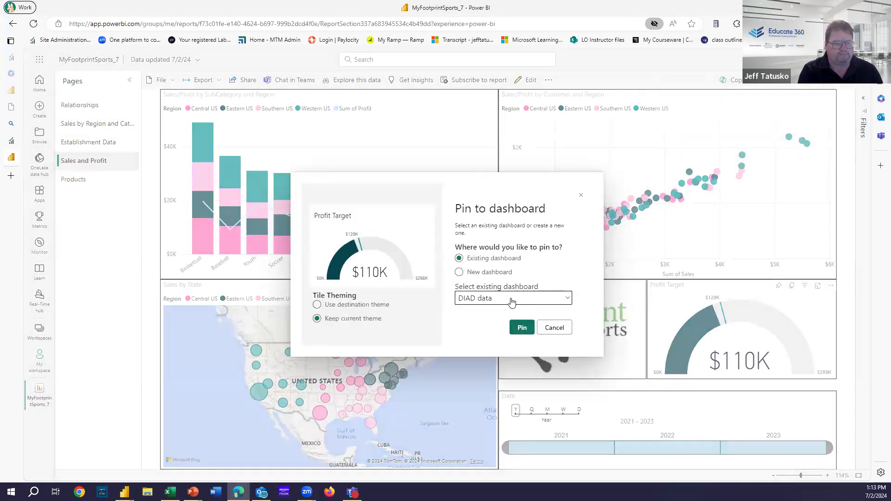
click(511, 302)
click(501, 338)
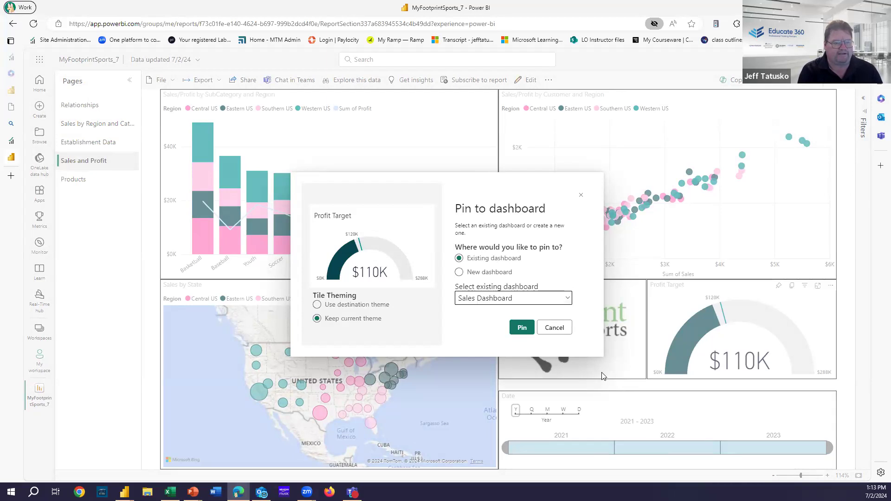
click(522, 328)
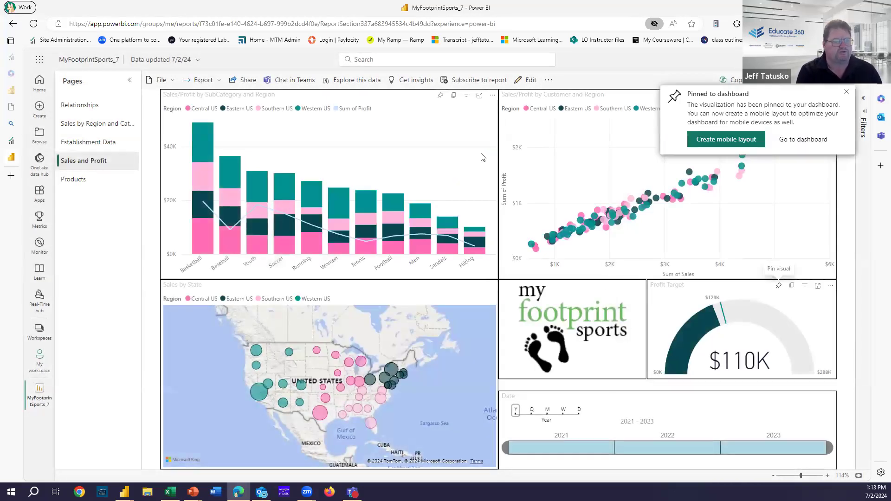
Step: Pin the Sales/Profit by SubCategory bar chart to Sales Dashboard
click(440, 95)
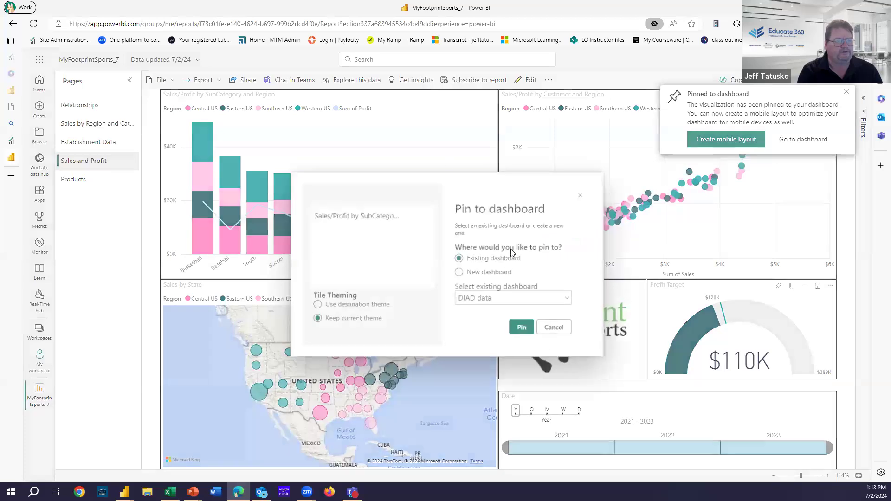
click(527, 301)
click(516, 338)
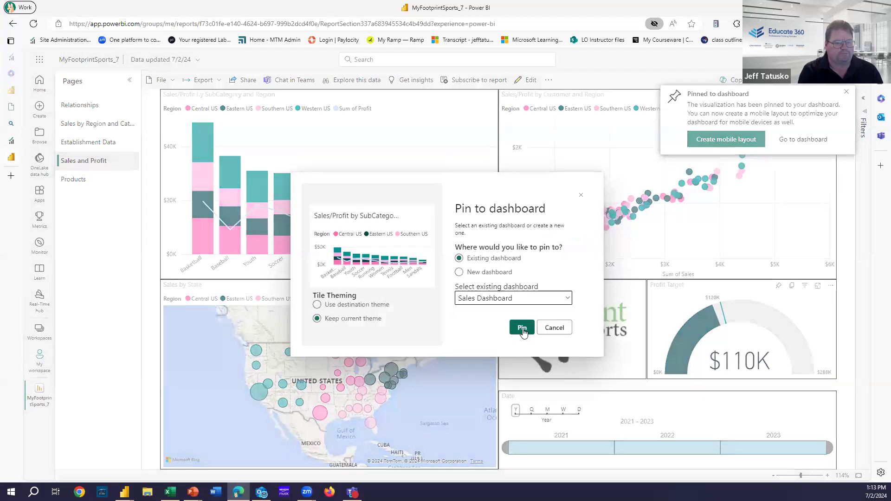
click(522, 331)
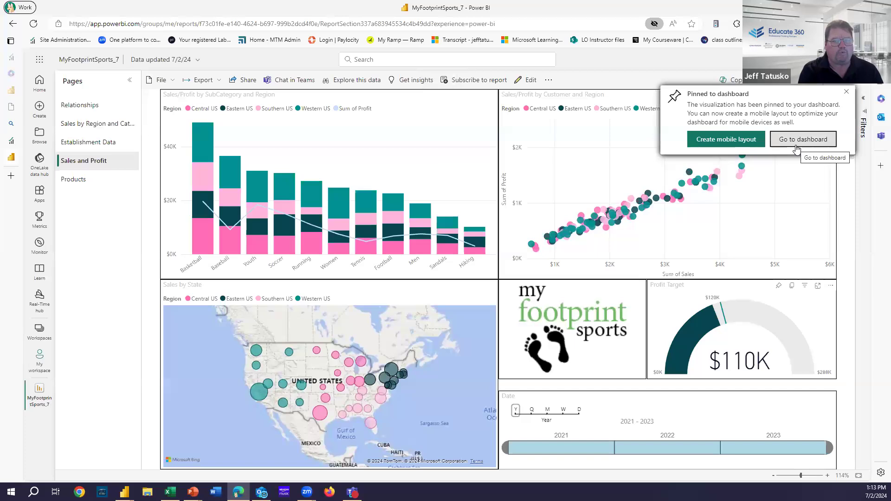
Step: Open Sales Dashboard and move the Sales/Profit chart tile under the map
click(790, 139)
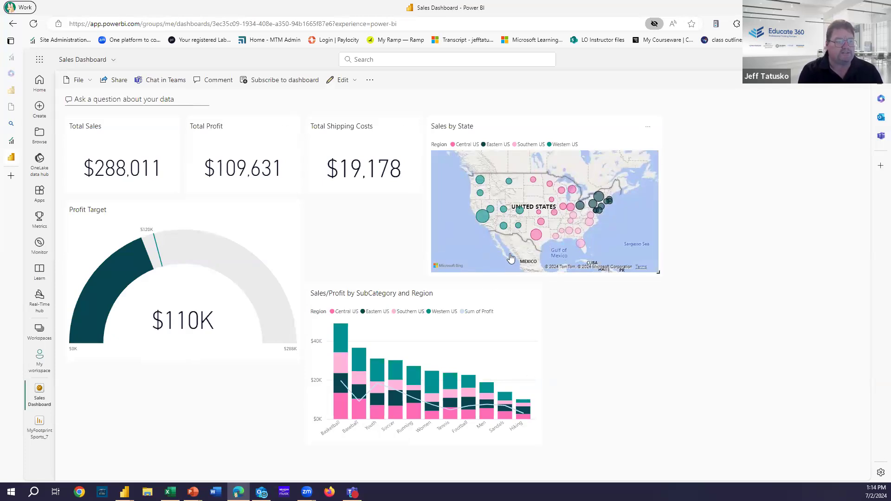
drag(460, 294, 594, 293)
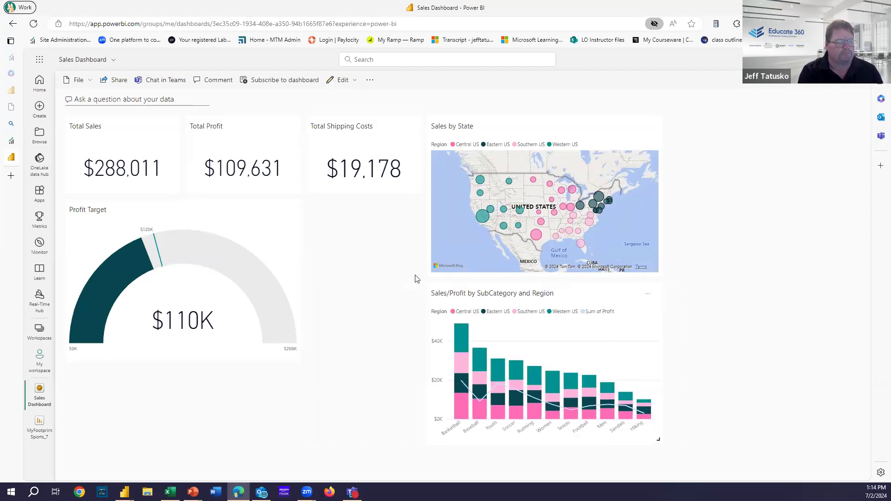
click(284, 271)
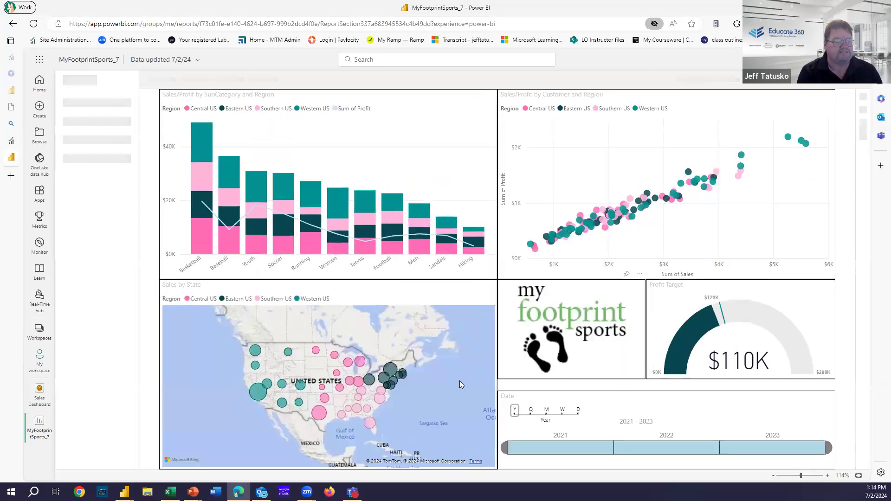
click(37, 395)
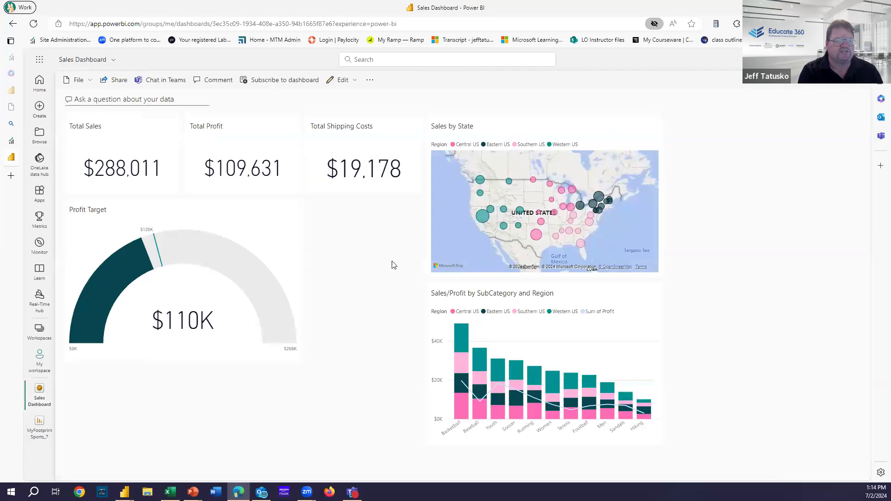
Step: Shrink the Profit Target gauge, place the Sales/Profit chart beside it, and open its report
drag(299, 364, 185, 304)
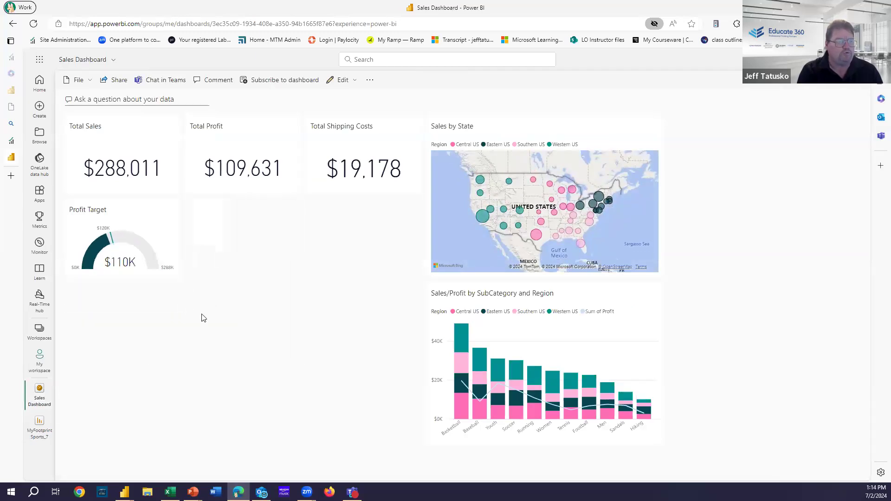
drag(561, 299, 315, 216)
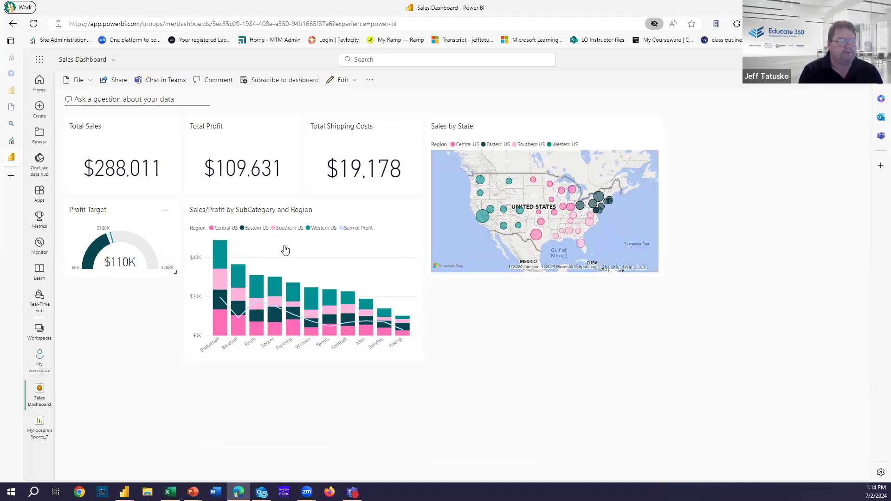
click(344, 256)
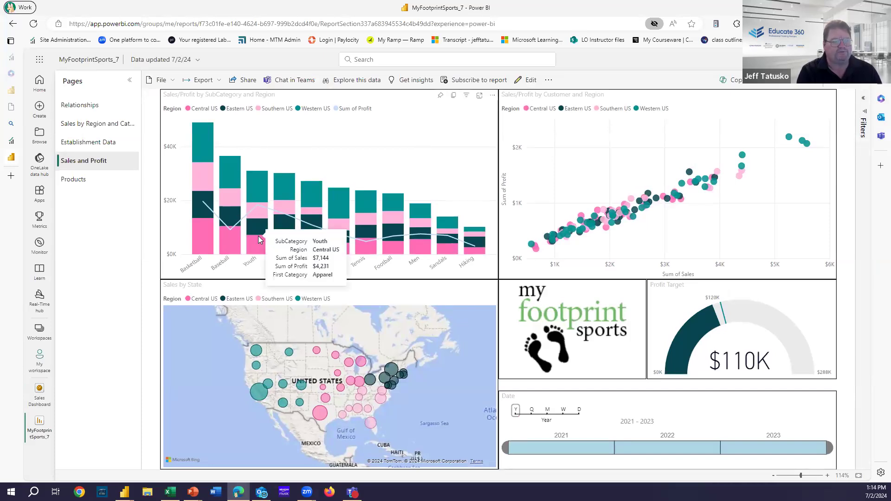
Step: On the Sales by Region and Category page, enable drill-down and drill into Sports
click(114, 125)
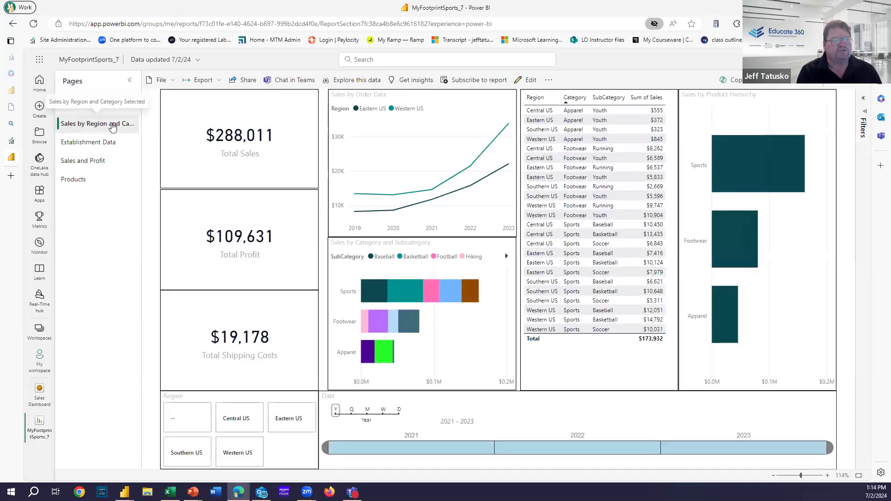
mouse_move(464, 222)
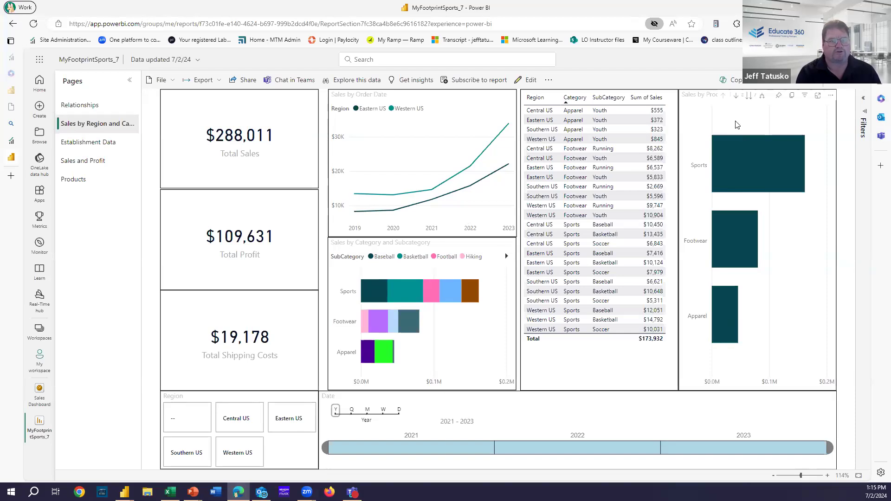
click(737, 98)
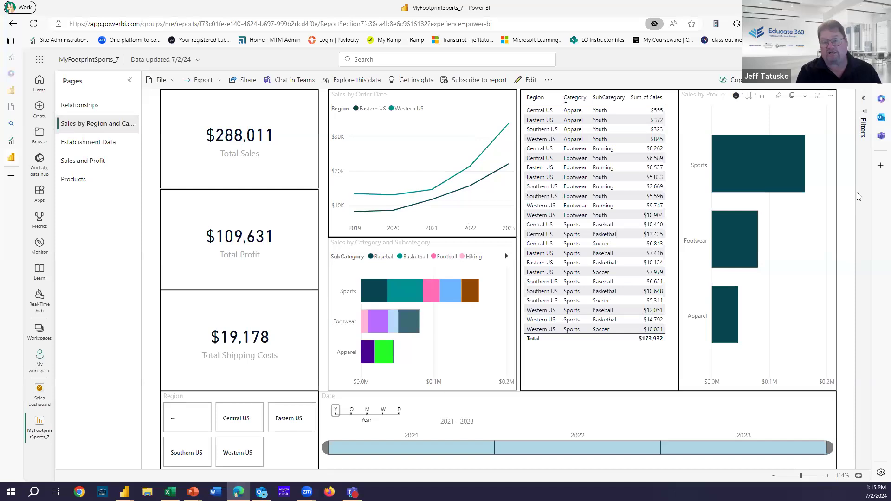
click(753, 167)
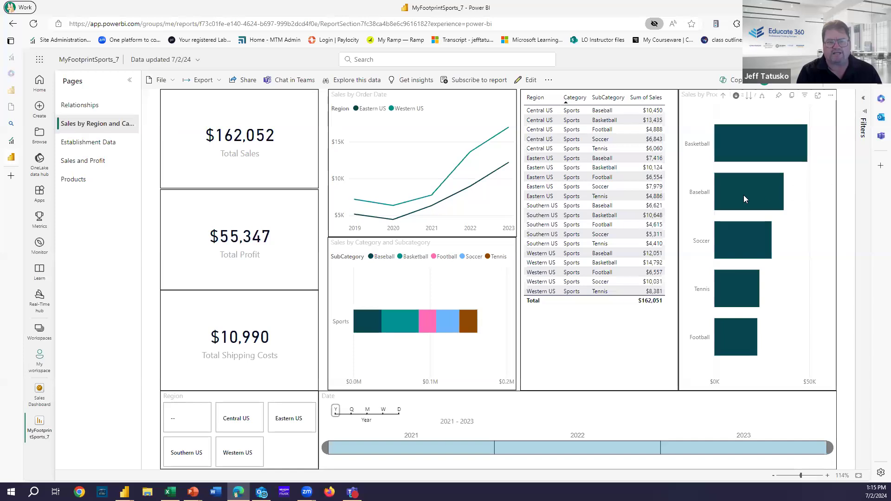
Step: Drill into Baseball products, then drill back up to the category level showing $288,011
mouse_move(744, 195)
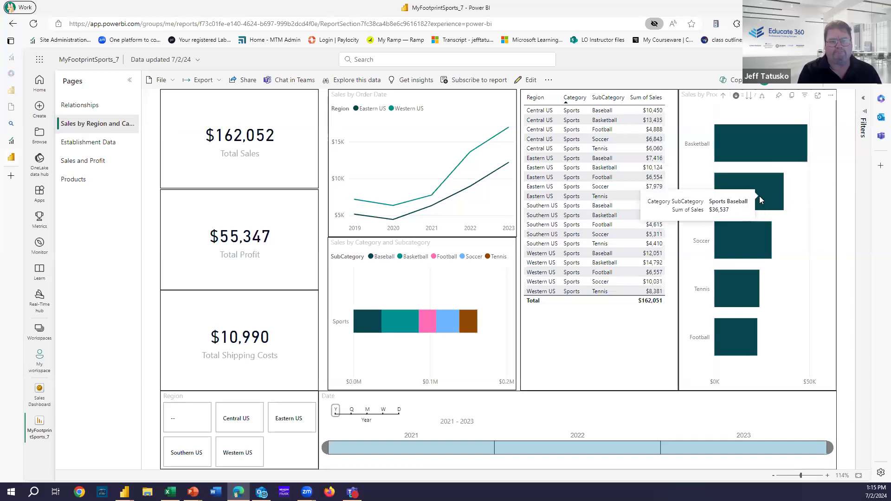
click(761, 200)
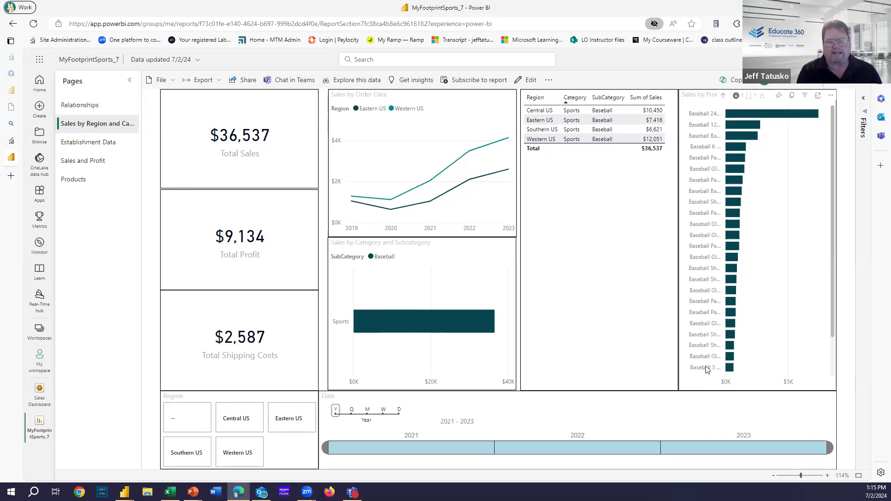
click(723, 96)
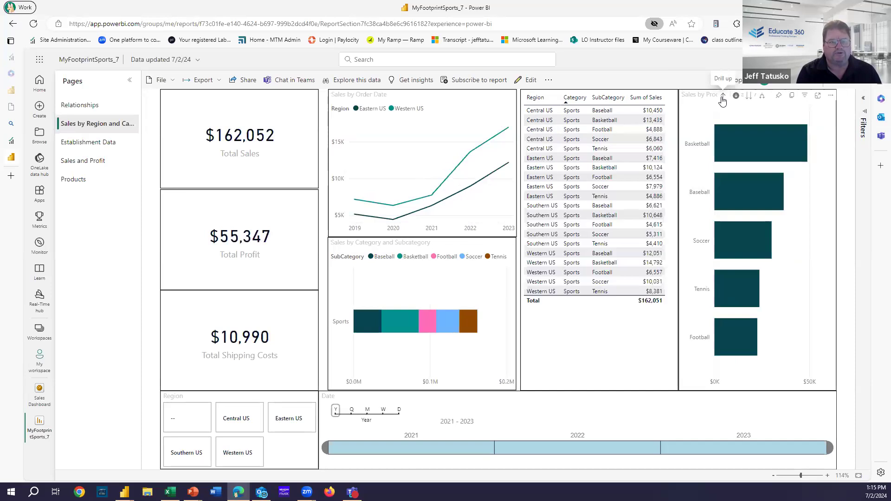
click(723, 98)
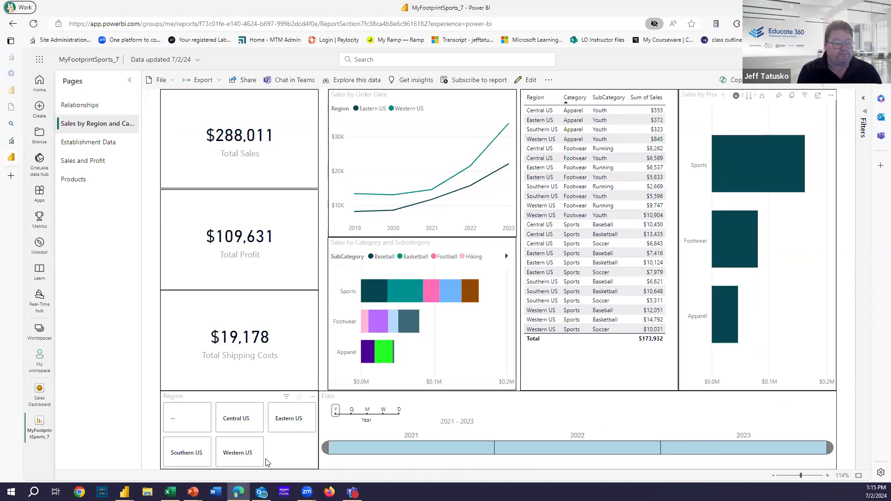
Step: Filter by Western, Southern, Central and Eastern US in turn, clear it, then open Sales and Profit
click(244, 458)
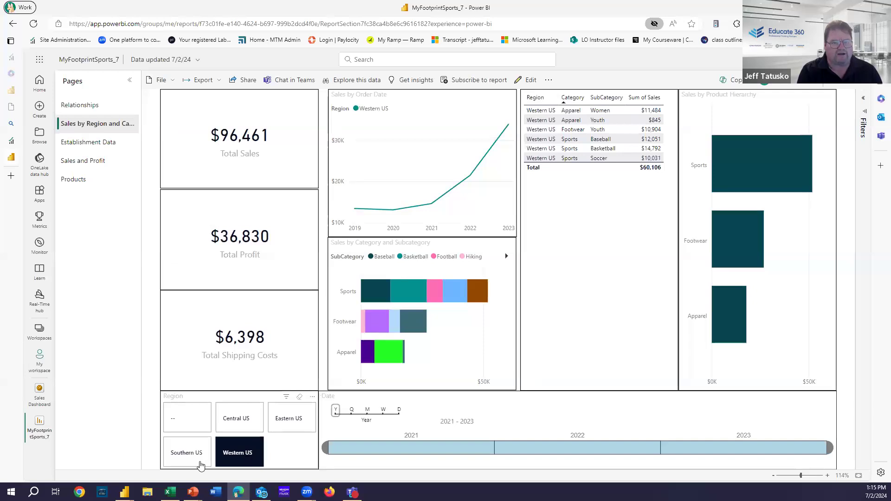
click(184, 454)
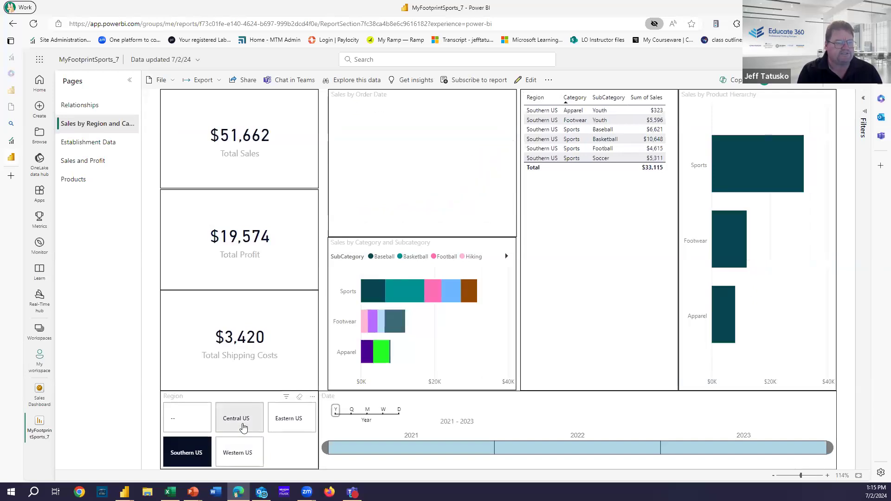
click(234, 429)
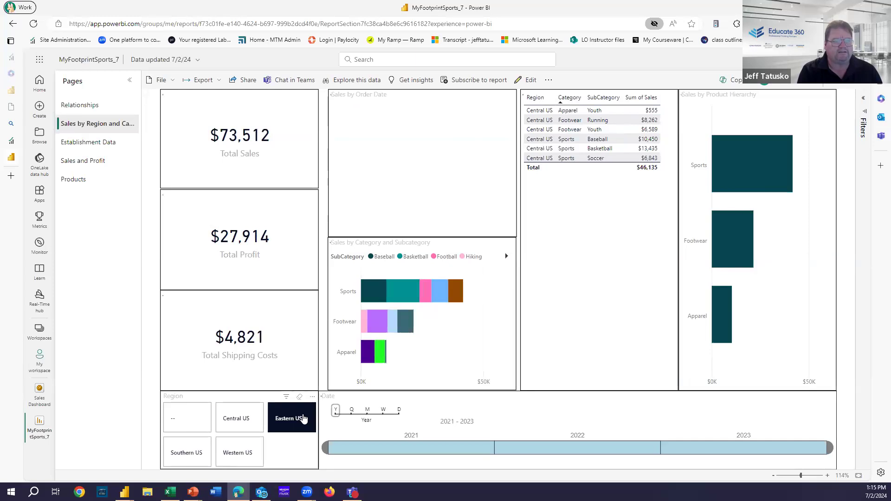
click(304, 420)
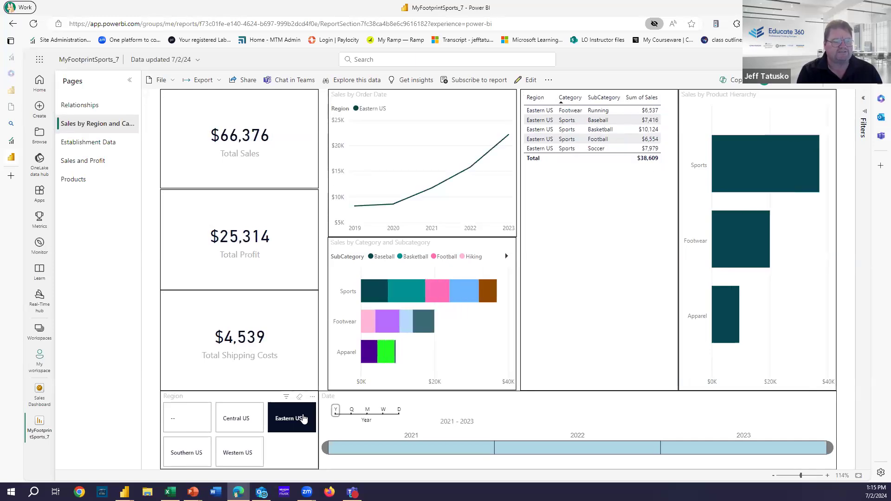
click(303, 419)
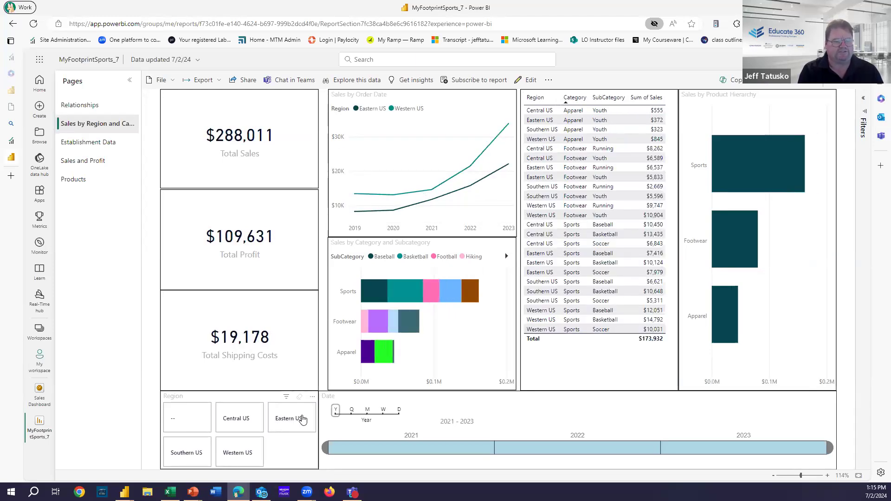
click(89, 163)
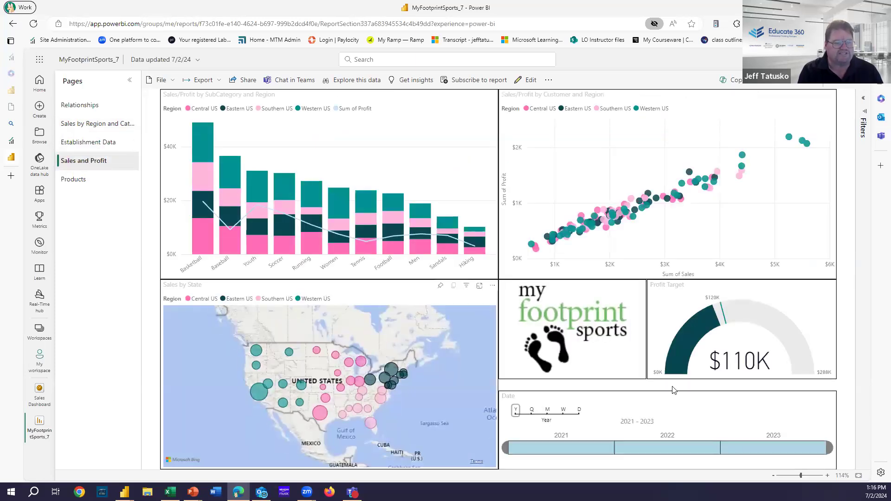
Step: Return to the Sales Dashboard and start a Q&A question about its data
click(39, 398)
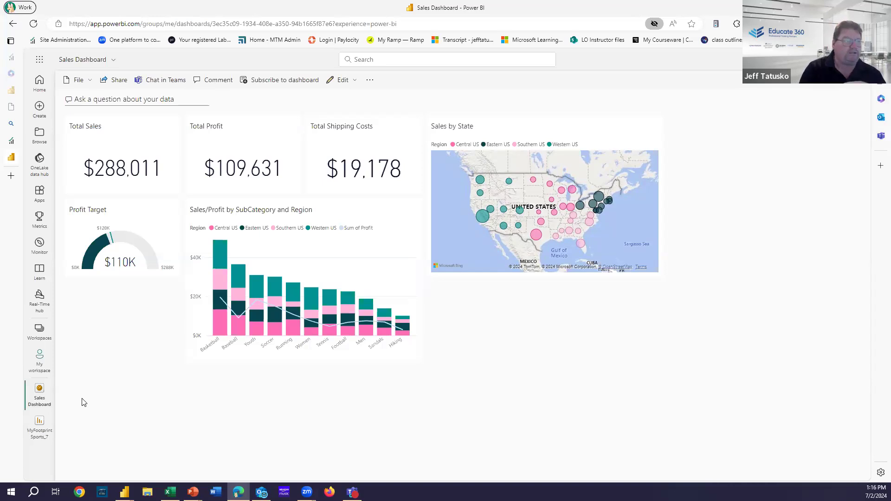
click(107, 99)
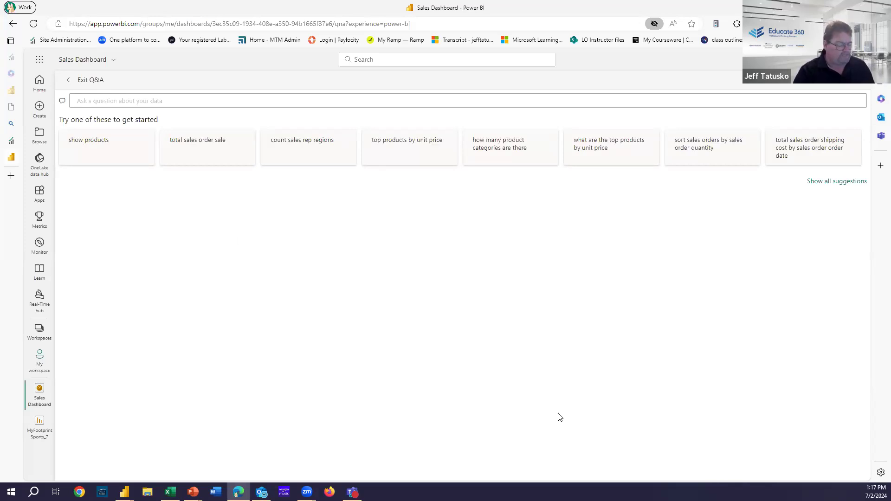
Step: Ask Q&A to 'show total sales by region' as a pie chart
text(show )
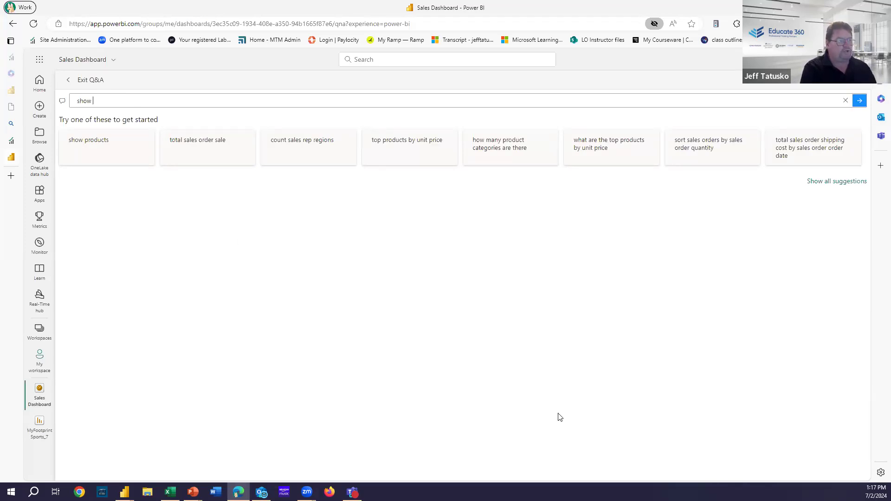
text(tot)
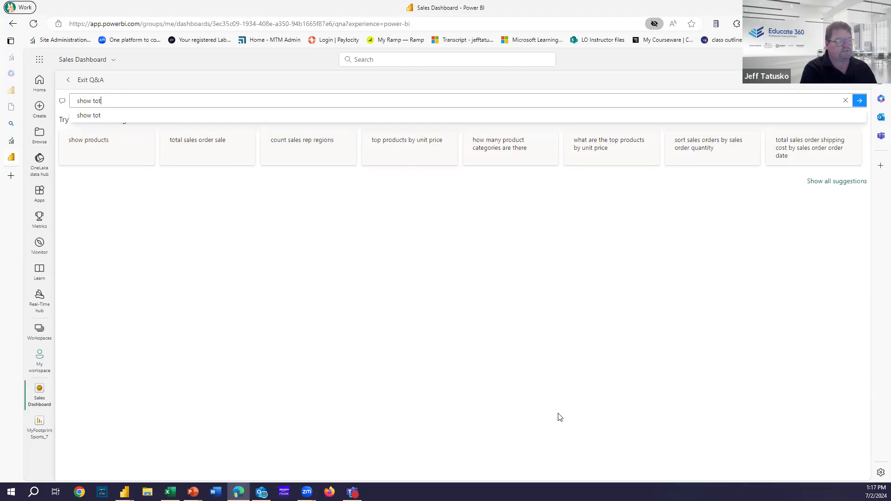
text(al sales by region)
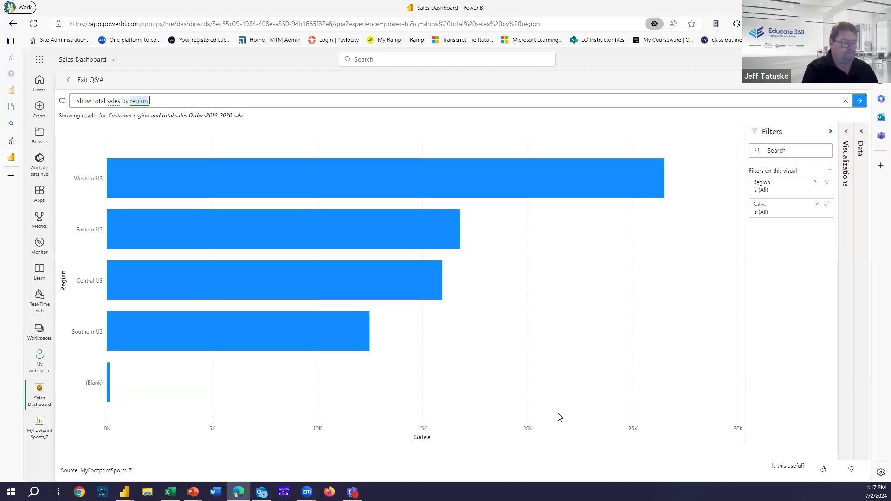
text(s pie)
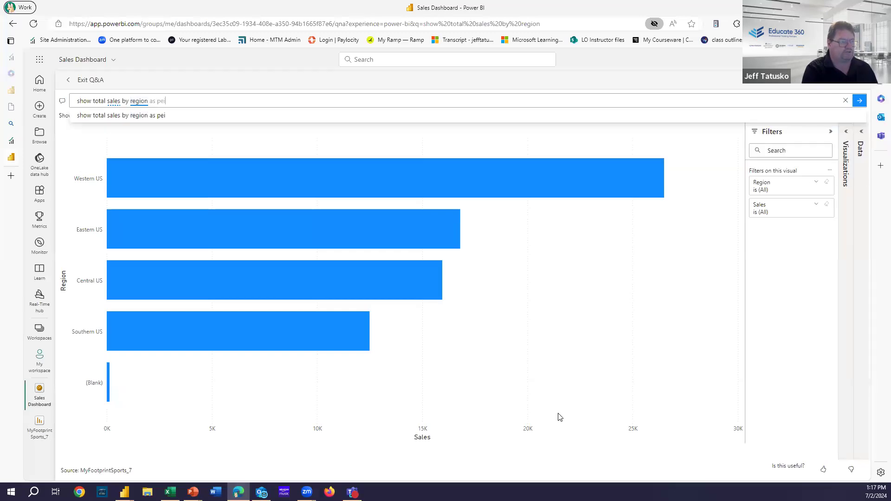
text( chart)
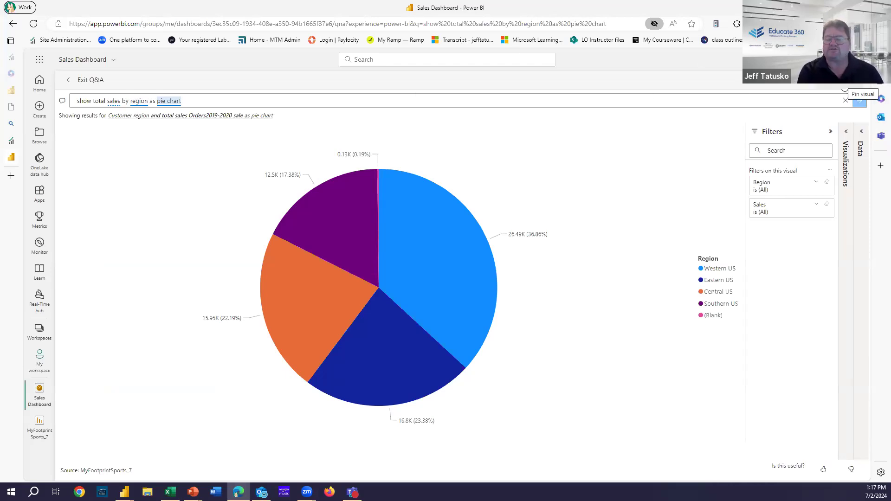
Step: Pin the sales-by-region pie chart to Sales Dashboard, then exit and reopen Q&A
click(845, 90)
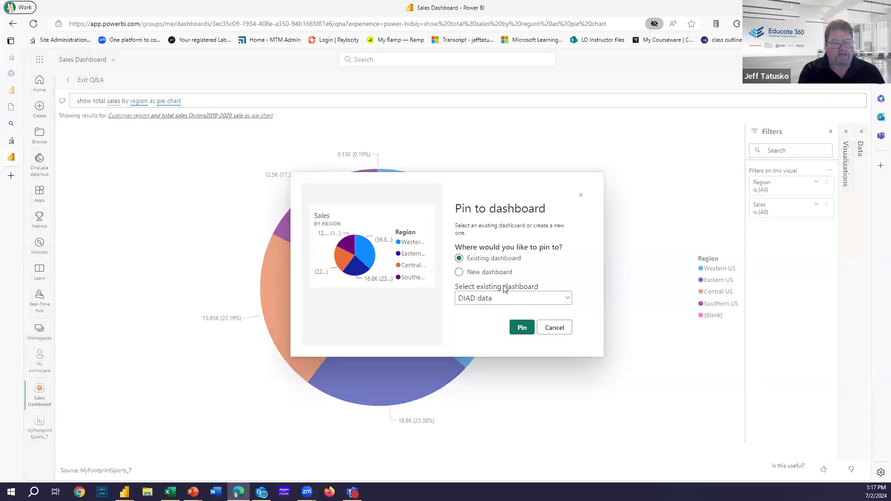
click(556, 298)
click(489, 345)
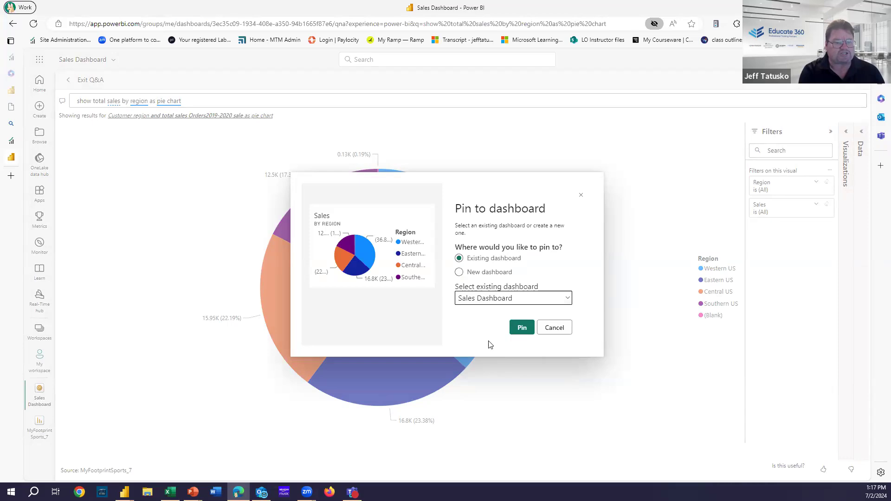
click(524, 327)
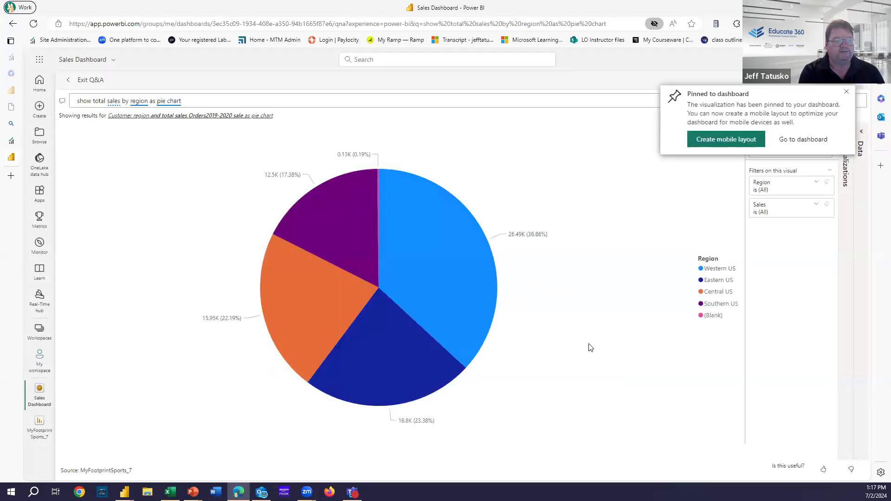
click(92, 79)
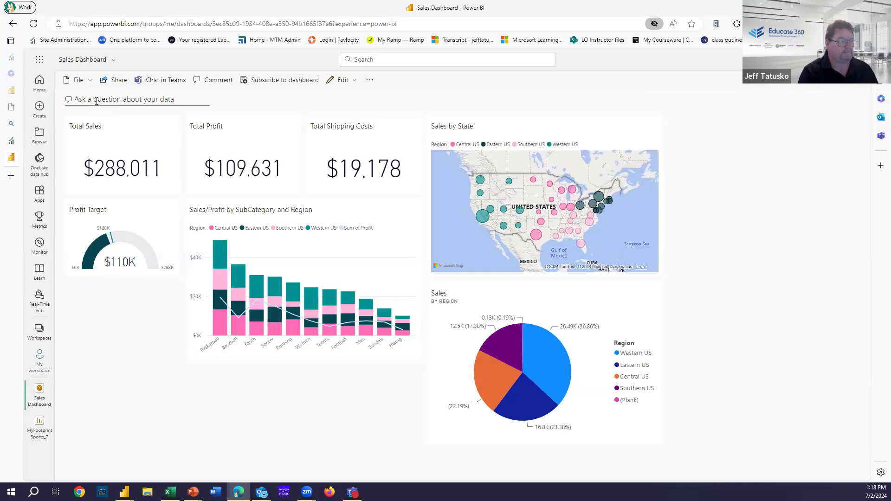
click(93, 100)
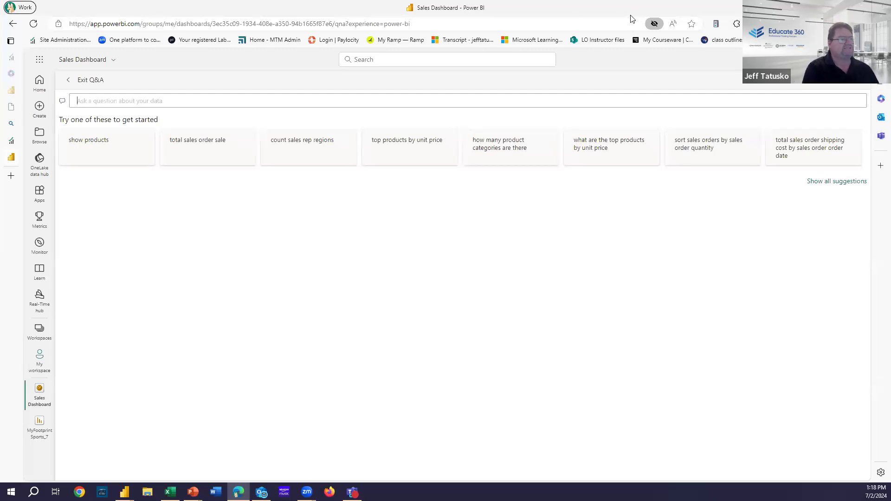
Step: Ask Q&A 'show top 10 products by profit' and look over the resulting bar chart
text(show)
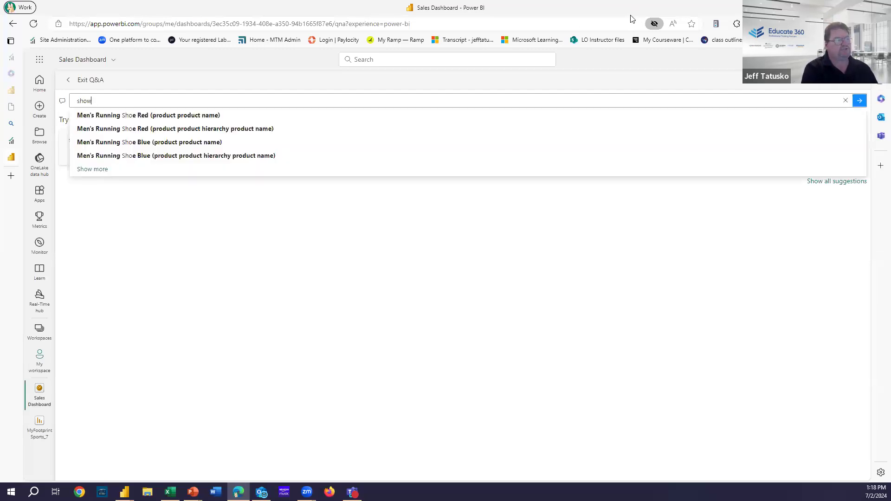
text( top 10 pro)
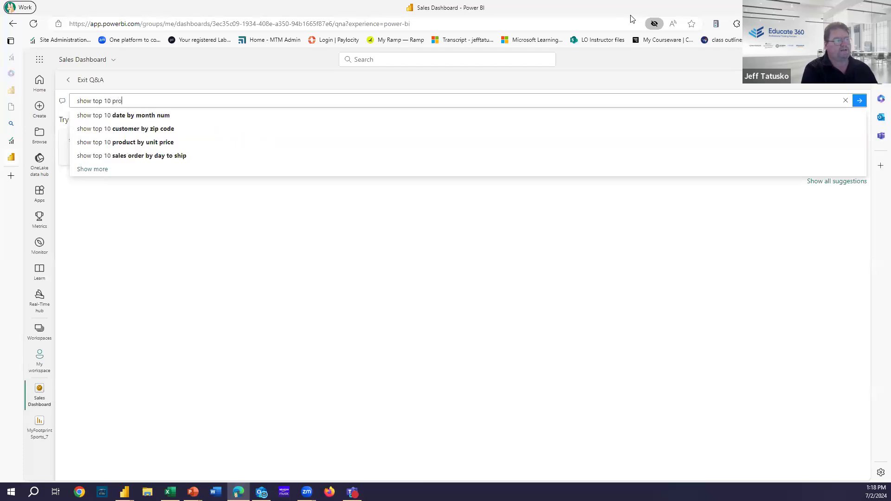
text(ducts by profit)
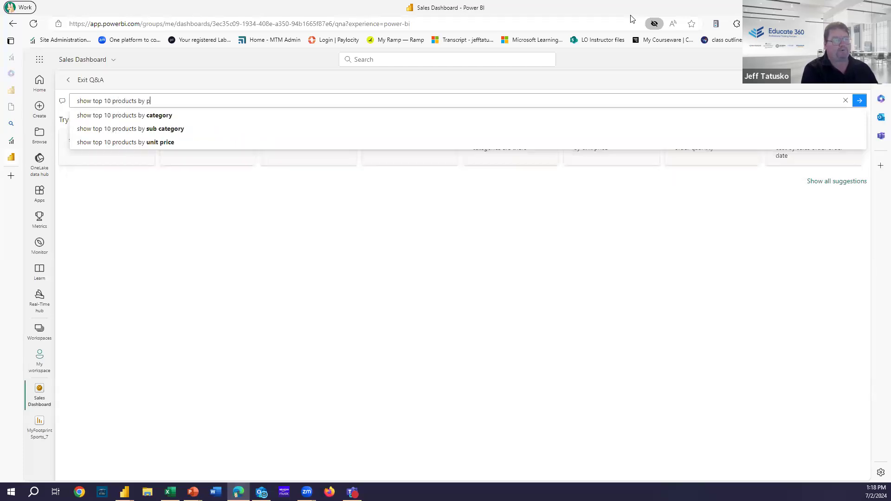
key(Return)
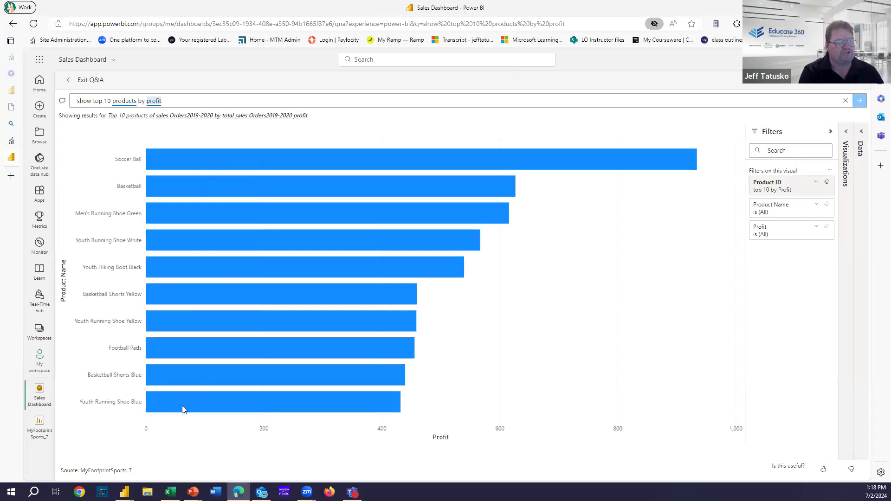
mouse_move(182, 407)
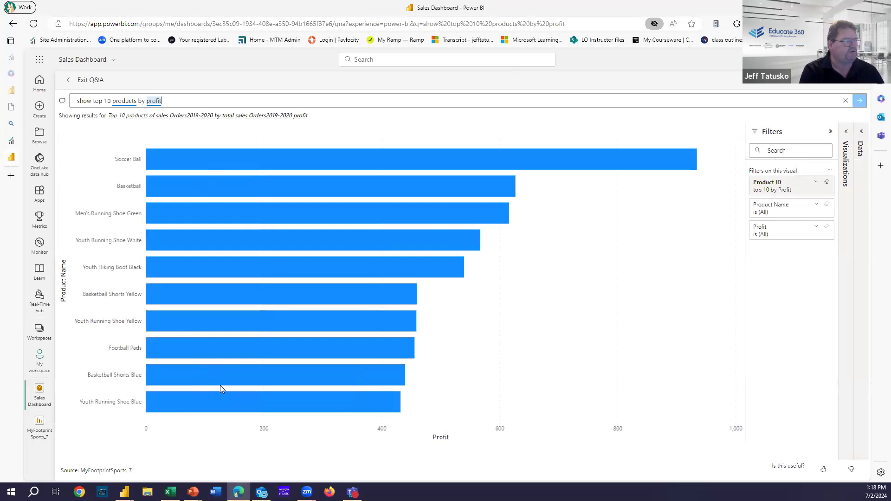
mouse_move(222, 385)
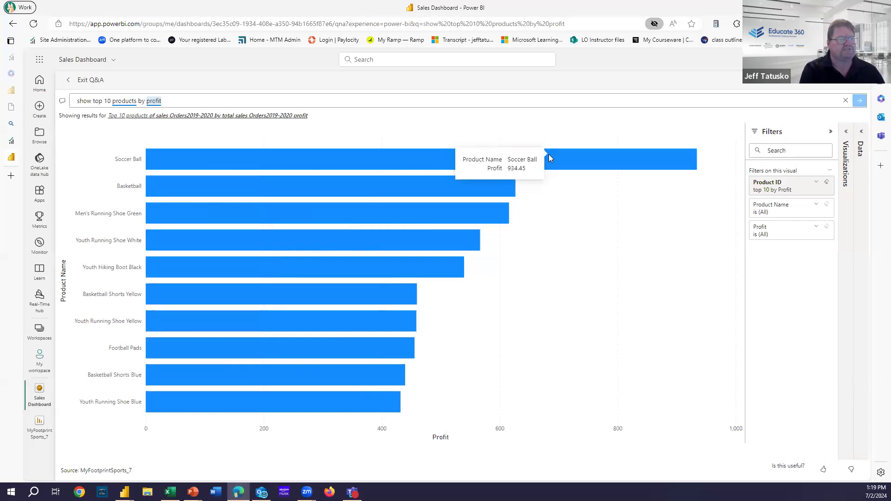
Step: Pin the top-10 profit bar chart to Sales Dashboard and exit Q&A
click(833, 89)
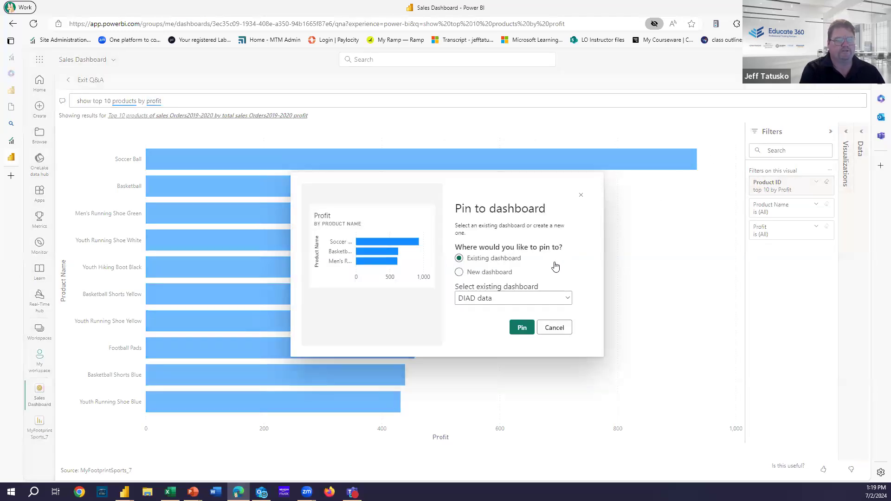
click(517, 298)
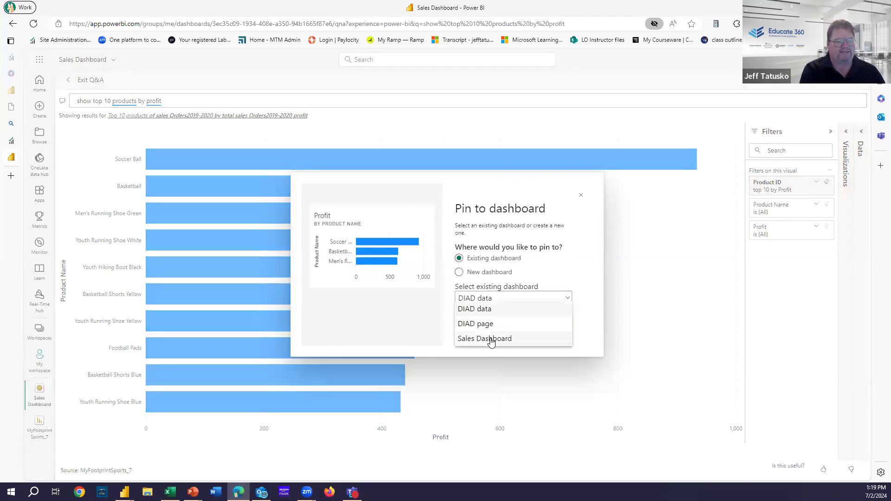
click(491, 338)
click(514, 331)
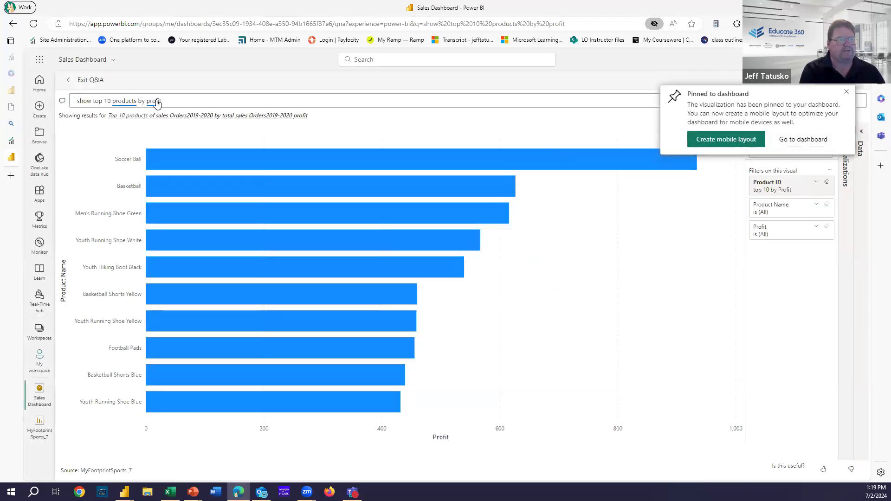
click(86, 82)
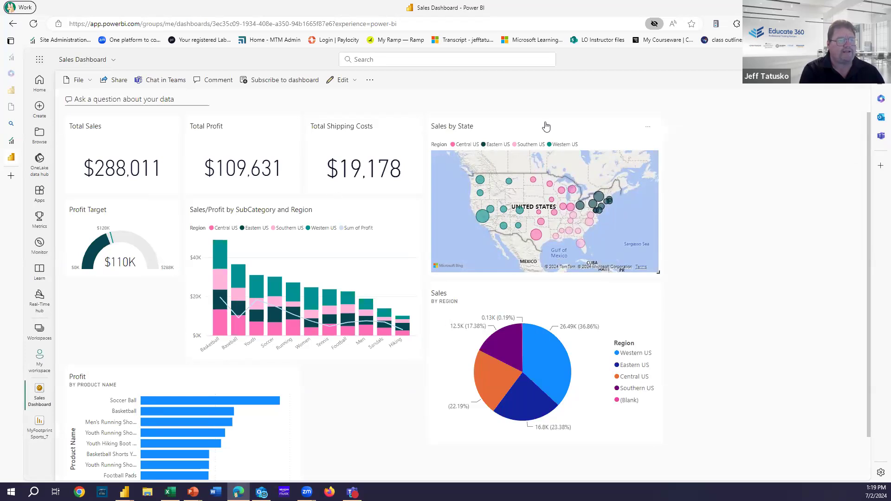
Step: Move Profit Target into the top row, the map beside the chart, and Profit bars under the Sales pie
drag(537, 295, 730, 324)
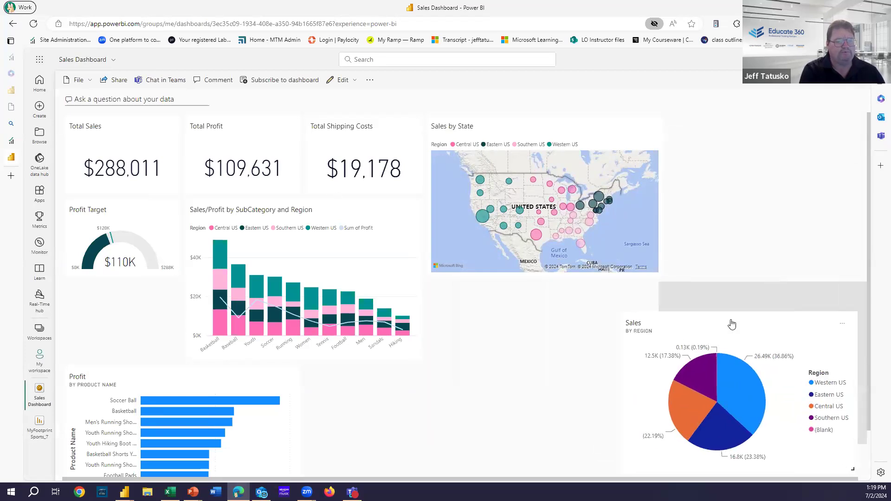
drag(515, 124, 534, 316)
drag(149, 215, 533, 108)
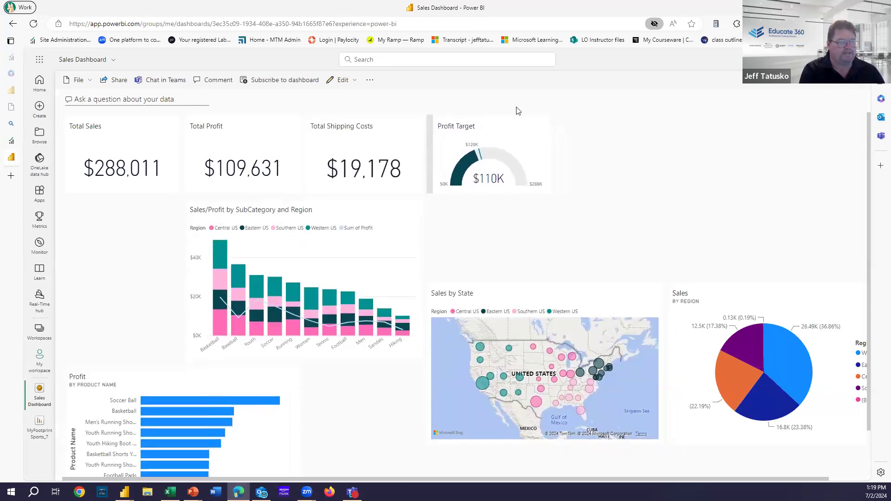
drag(384, 225, 249, 230)
drag(535, 313, 417, 219)
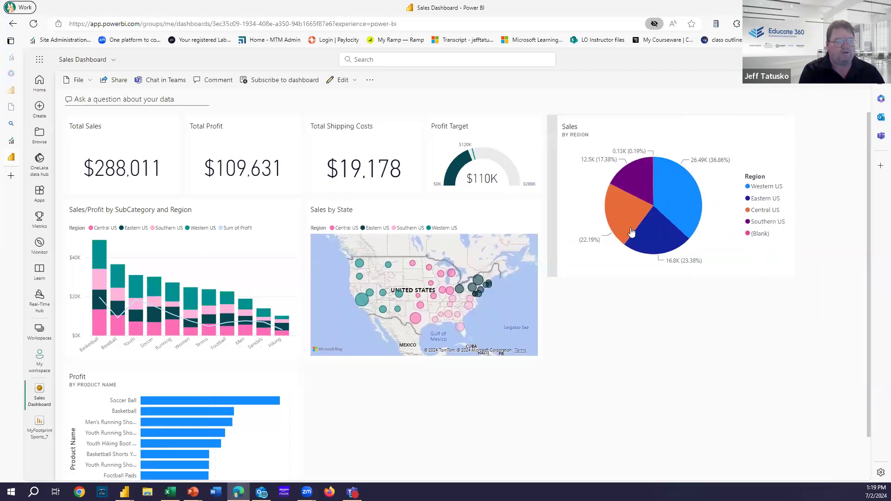
drag(216, 380, 700, 298)
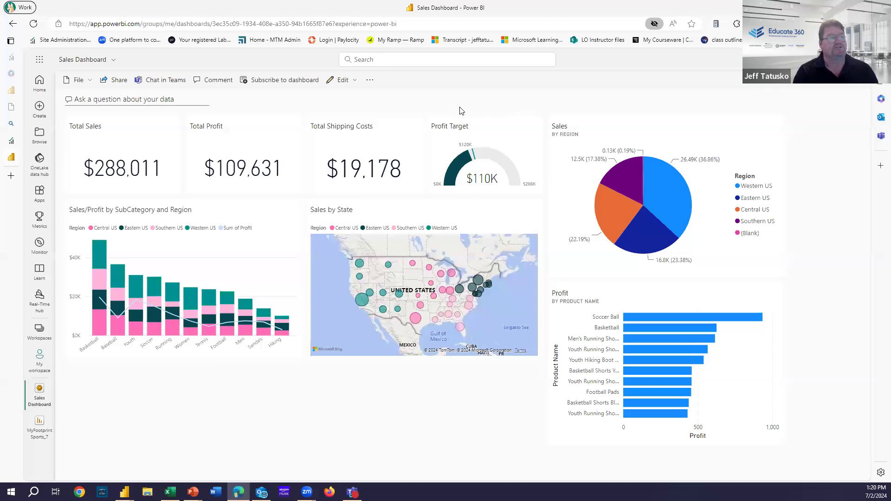
Step: Grant the colleague access to Sales Dashboard with the email notification turned off
click(114, 84)
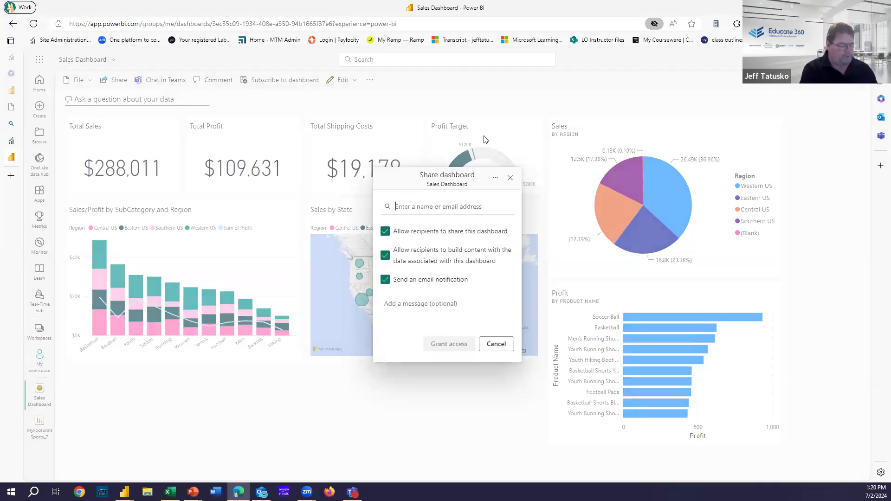
text(marlie)
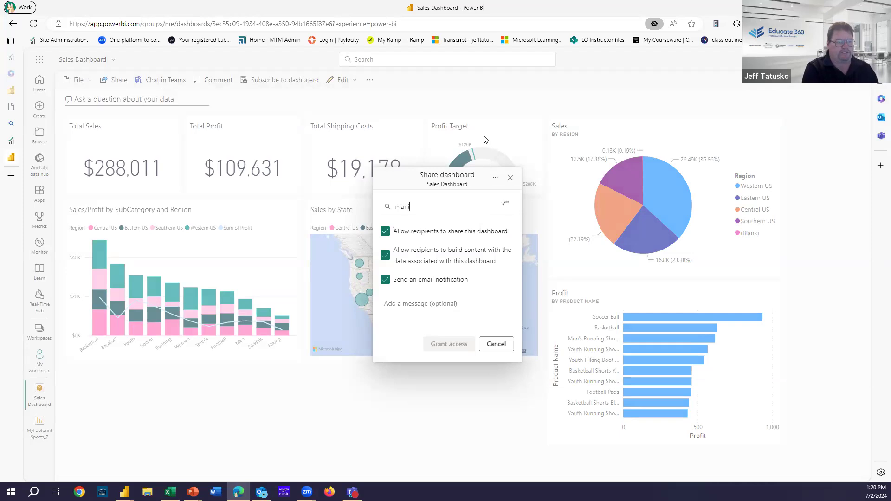
key(BackSpace)
key(BackSpace)
key(BackSpace)
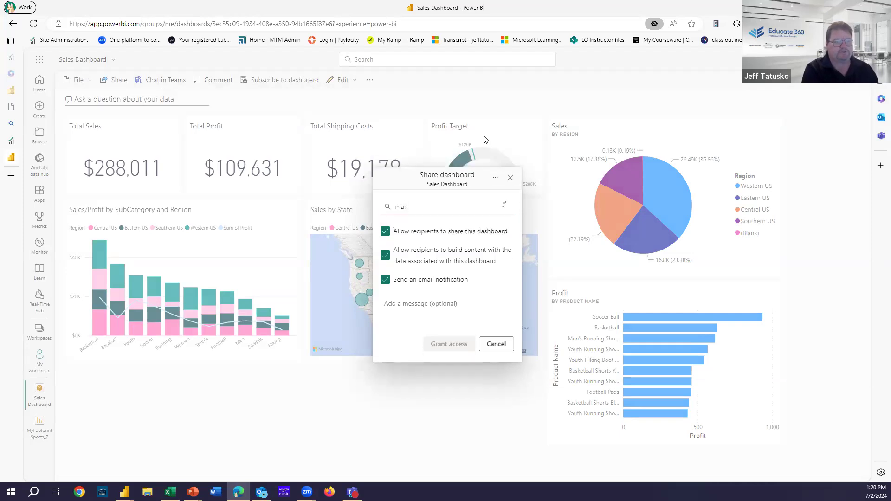
text(iela)
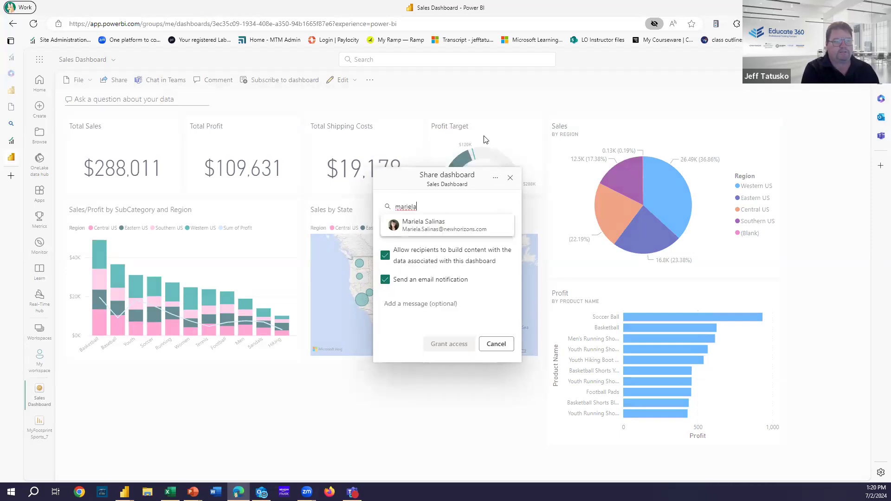
click(436, 233)
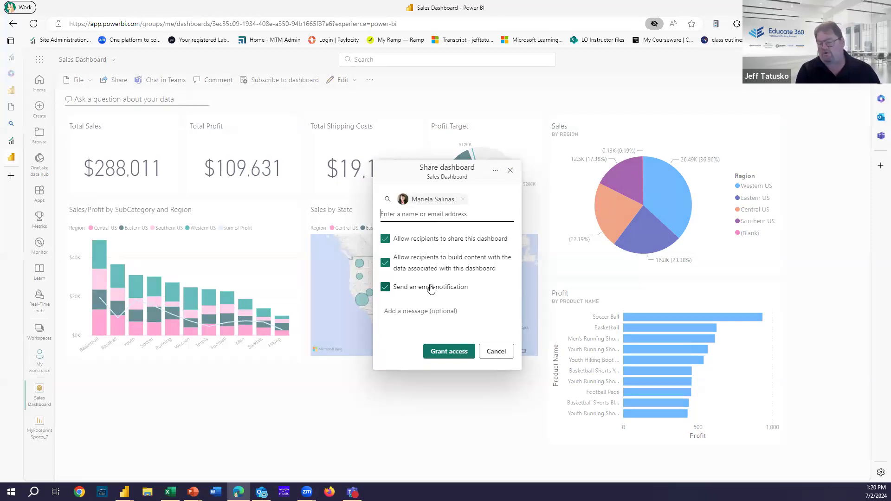
click(385, 287)
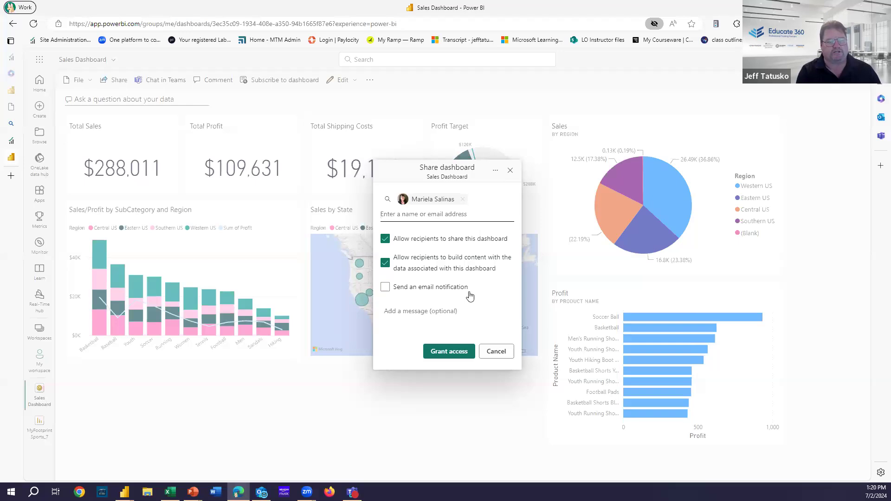
click(455, 351)
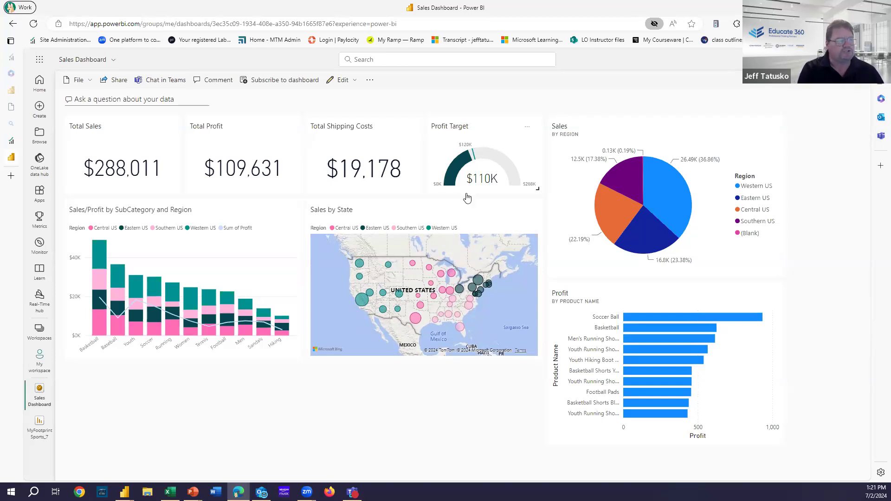
Step: Use Chat in Teams to bring up the Share to Microsoft Teams window
click(167, 80)
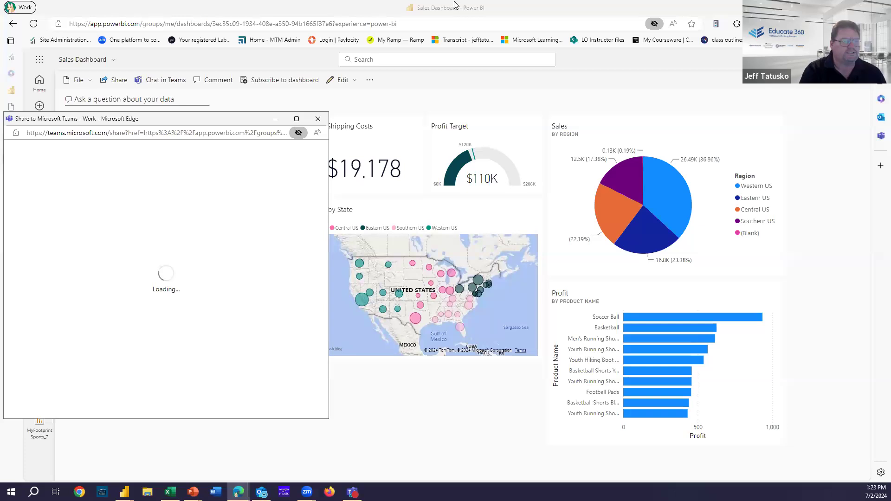
Step: Close the Teams popup, dismiss Power BI Desktop's publish message, and advance the slideshow to slide 7
click(318, 120)
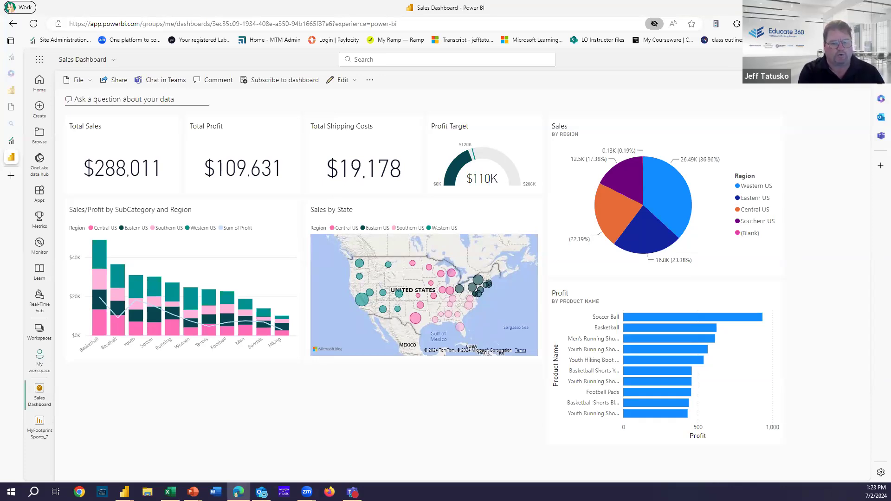
key(alt+Tab)
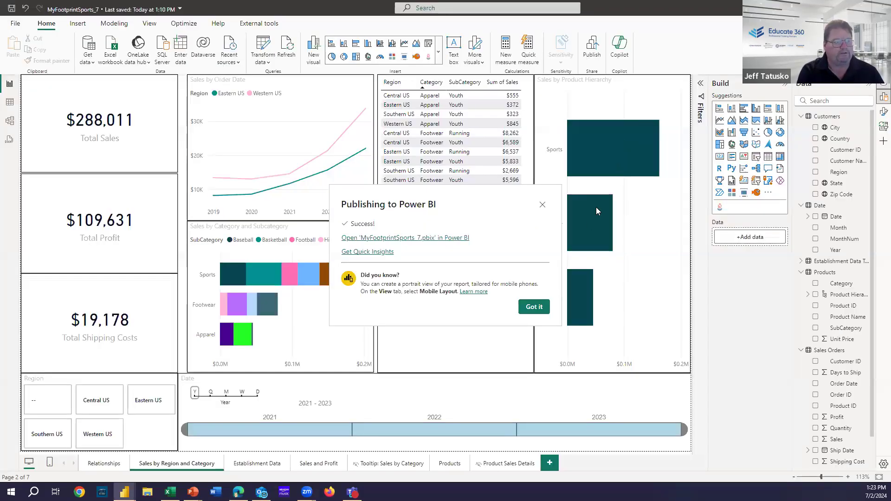
click(534, 307)
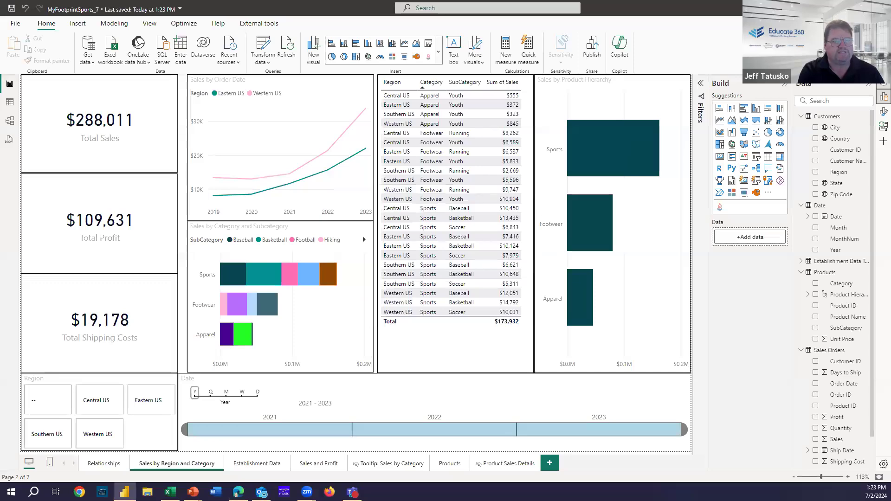
key(alt+Tab)
click(626, 335)
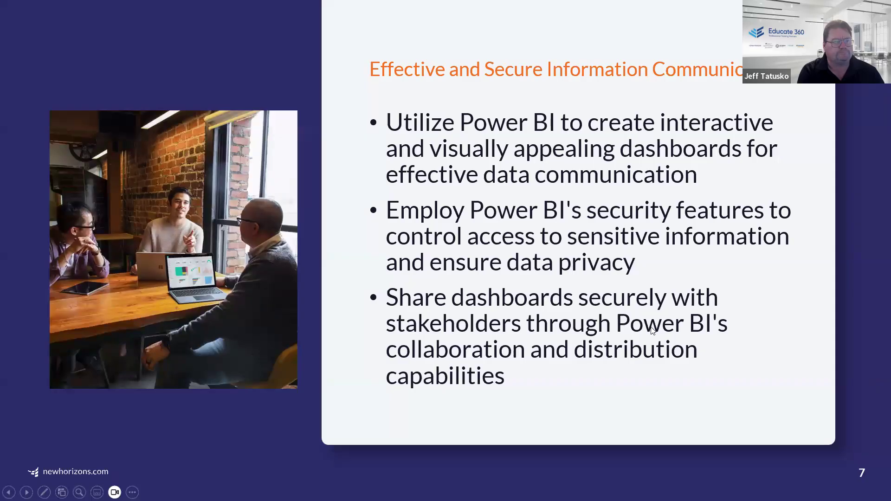